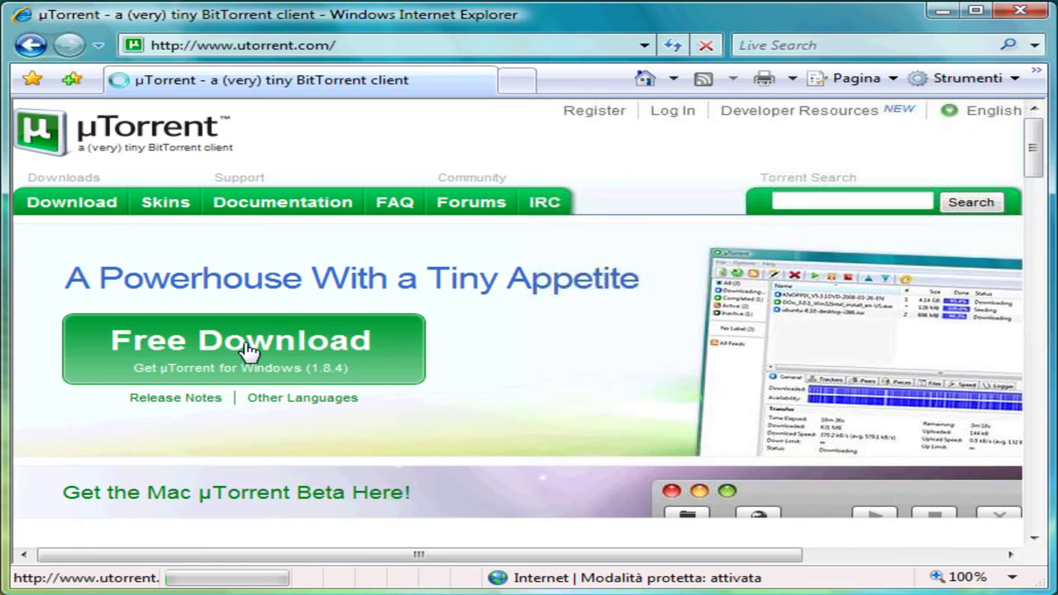
- Download the Windows version of µTorrent 1.8.4 from the site and save utorrent.exe to the Desktop
left_click(248, 351)
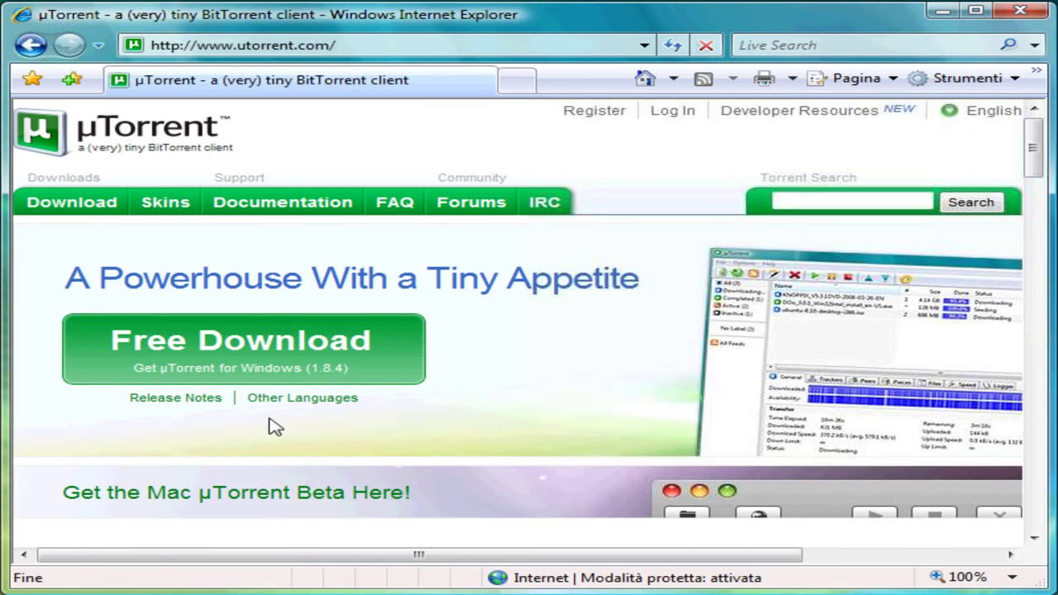
left_click_drag(569, 71, 517, 116)
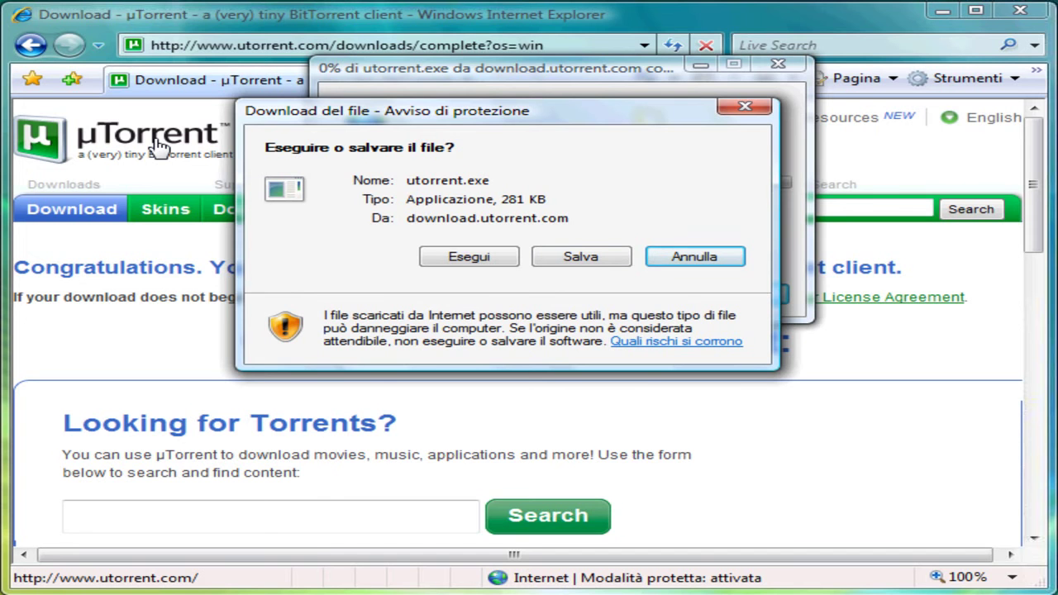
left_click(581, 258)
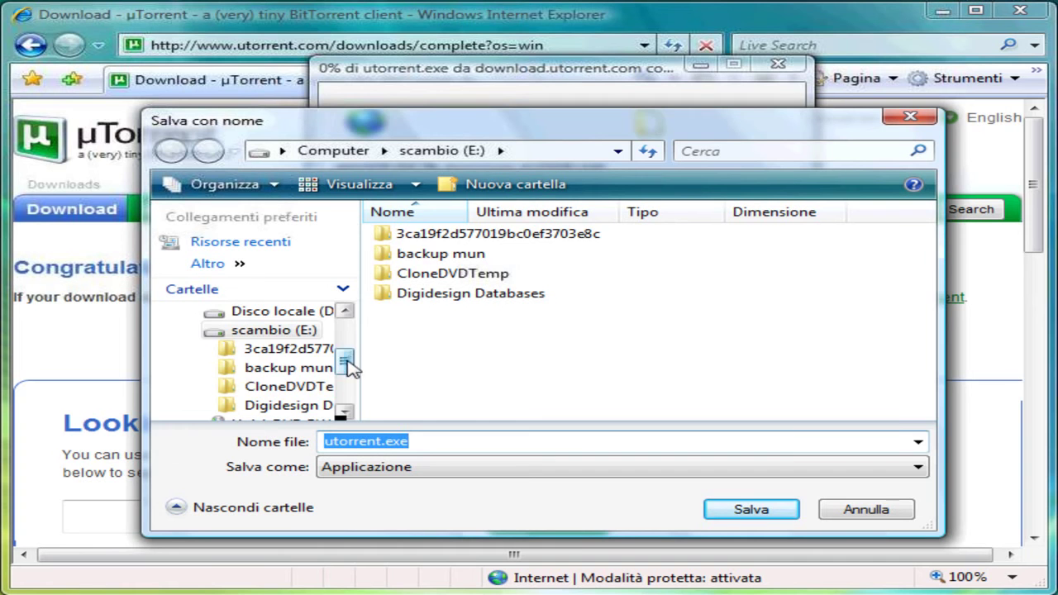
left_click_drag(347, 357, 348, 331)
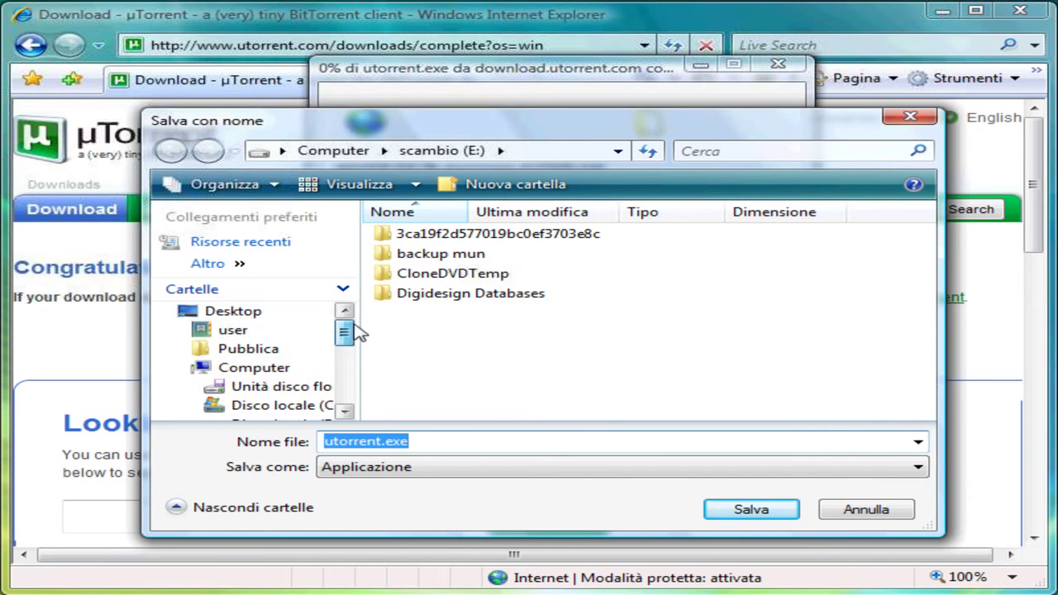
left_click(233, 315)
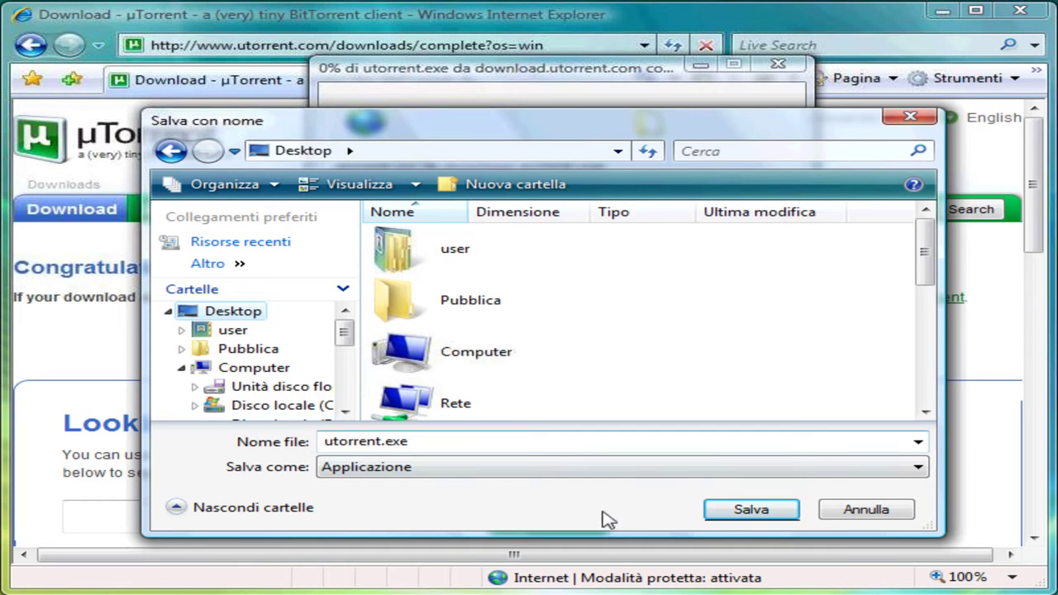
left_click(736, 517)
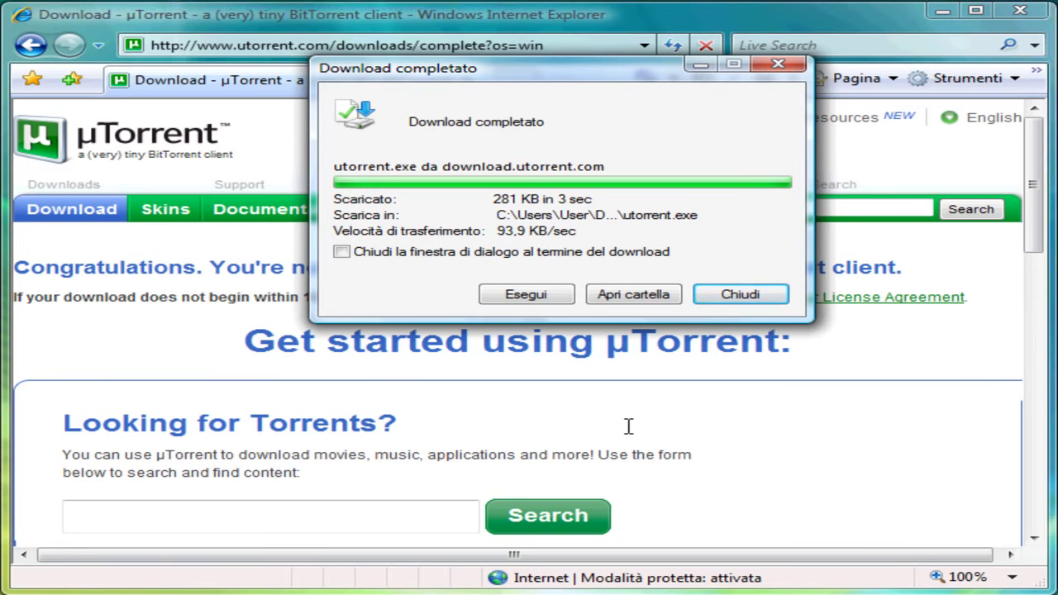
- Close the download notice and the browser, and move the utorrent.exe icon to the middle of the desktop
left_click(759, 298)
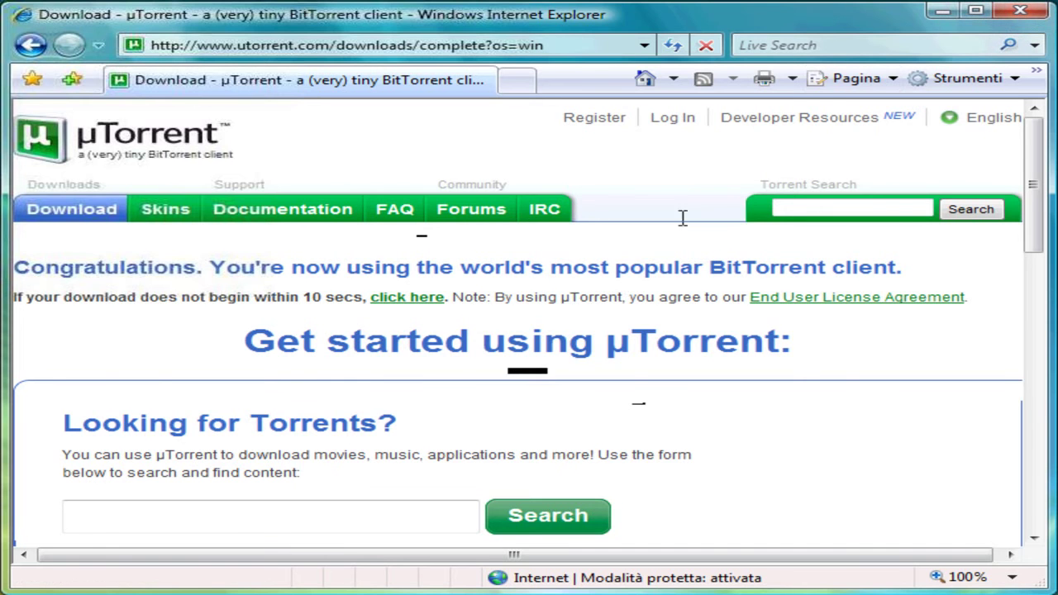
left_click(1021, 10)
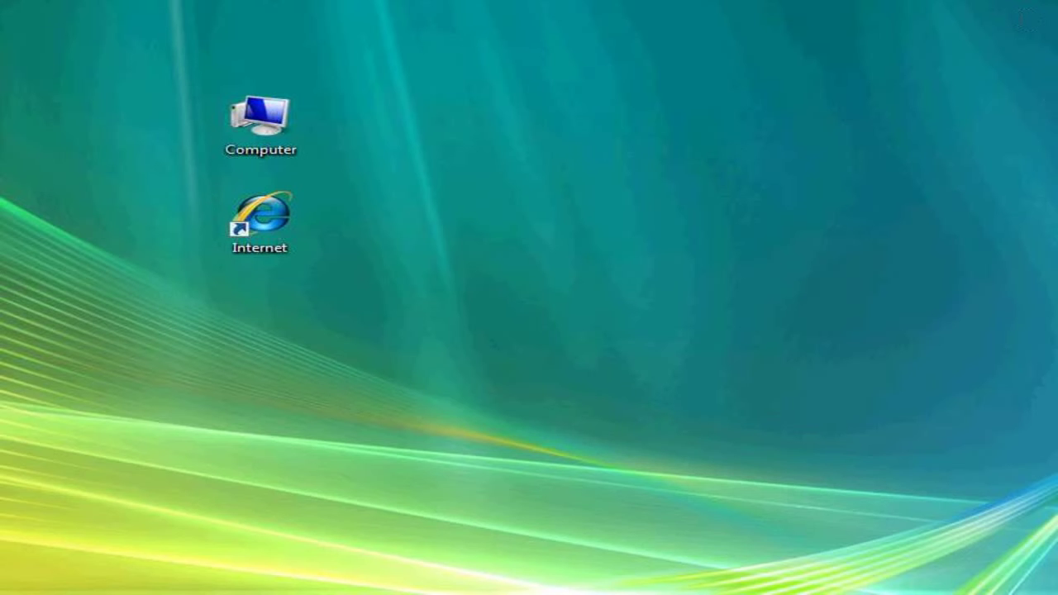
left_click_drag(25, 171, 573, 208)
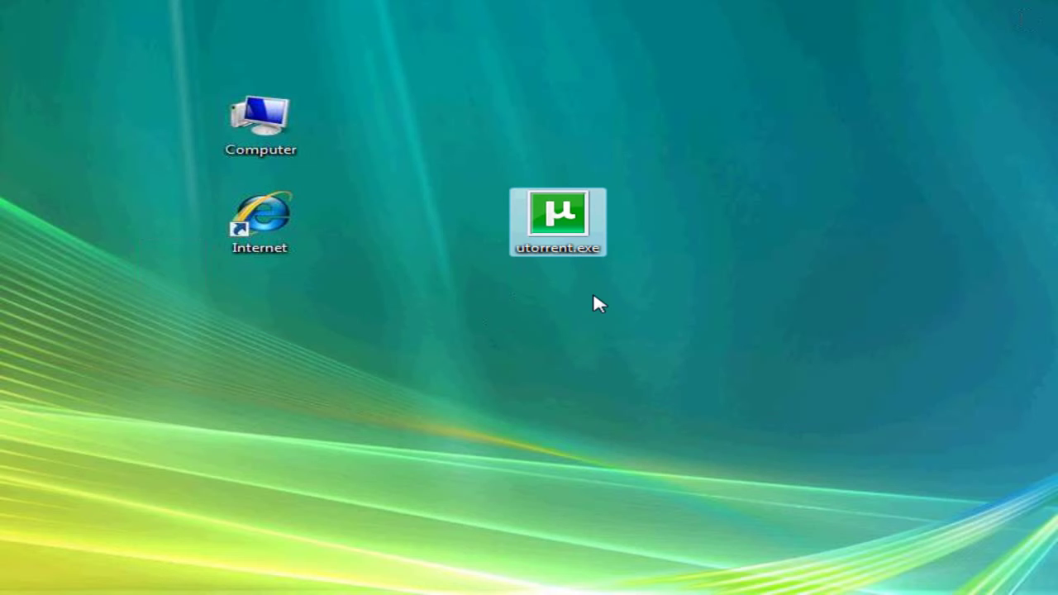
mouse_move(576, 234)
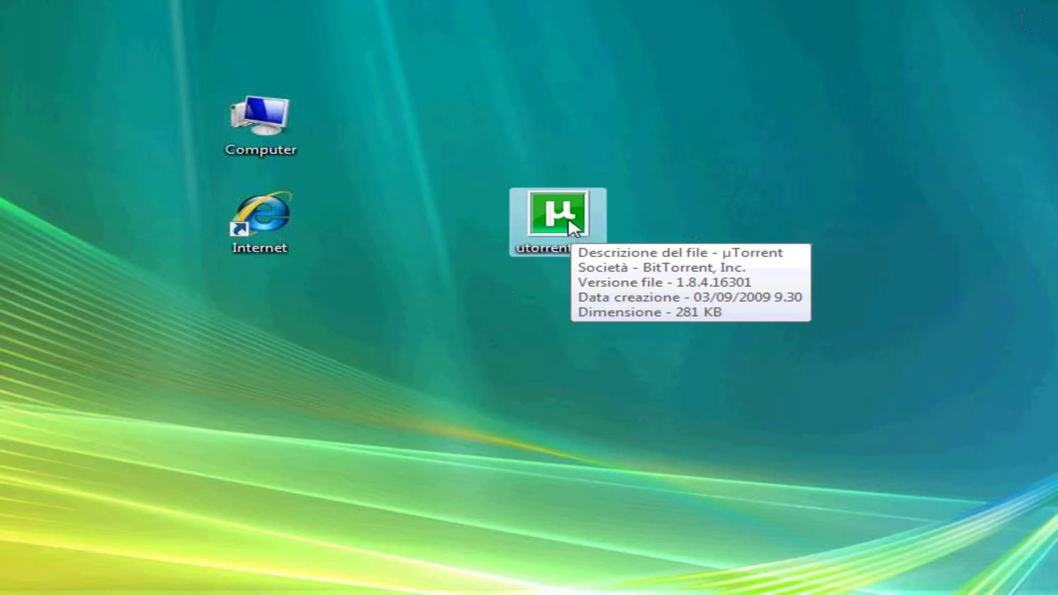
double_click(557, 225)
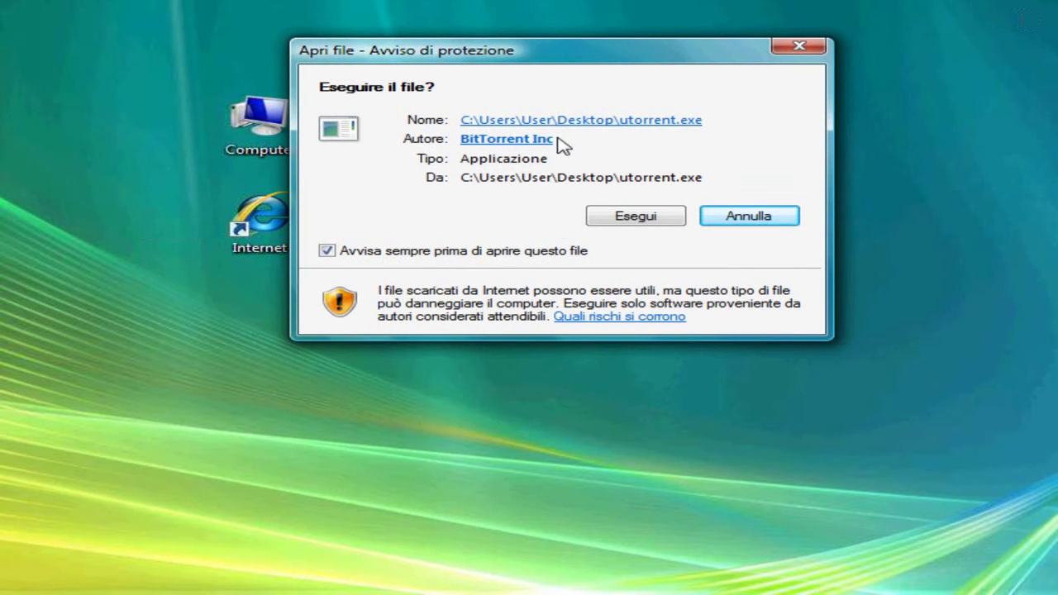
left_click_drag(548, 57, 534, 101)
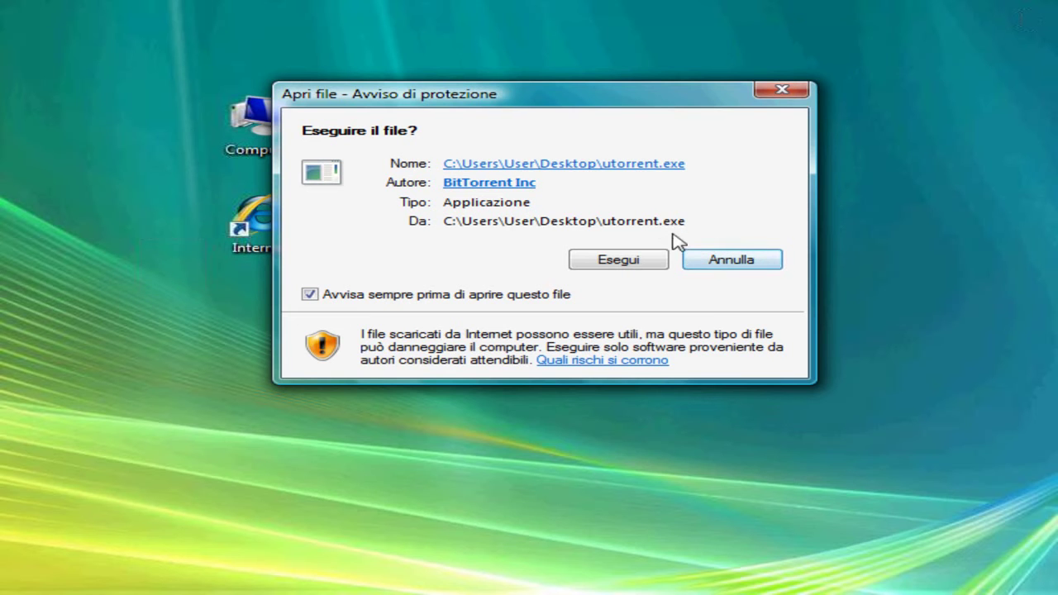
left_click(716, 263)
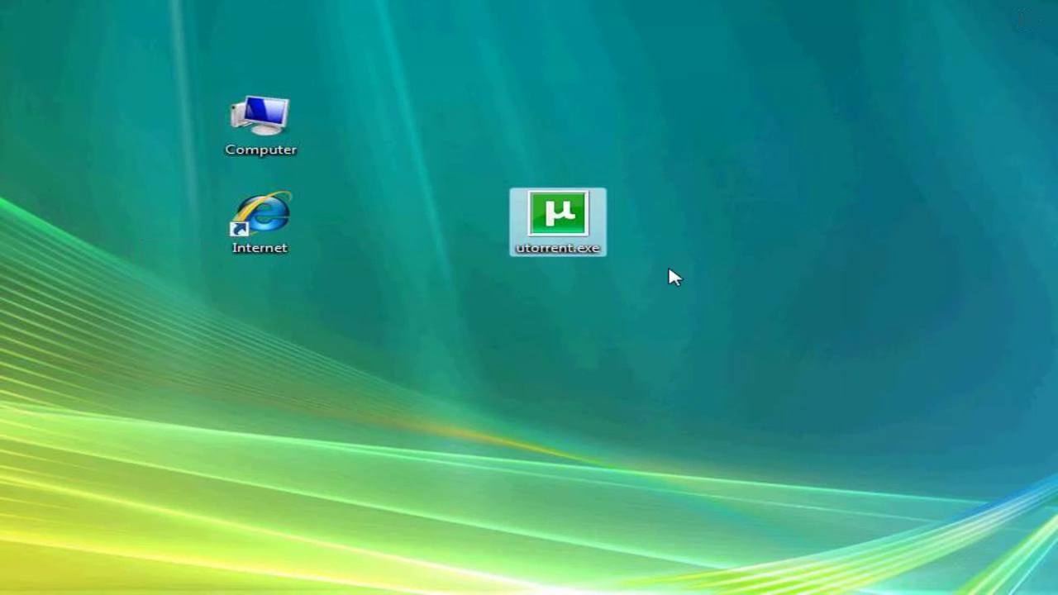
- Scan the downloaded utorrent.exe file with the installed antivirus
right_click(564, 220)
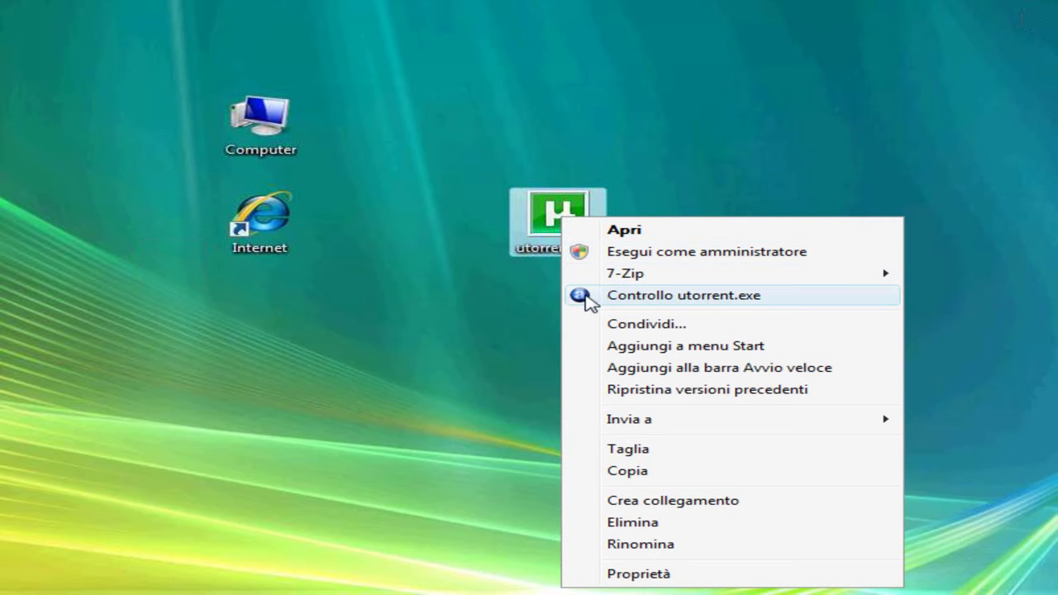
left_click(673, 297)
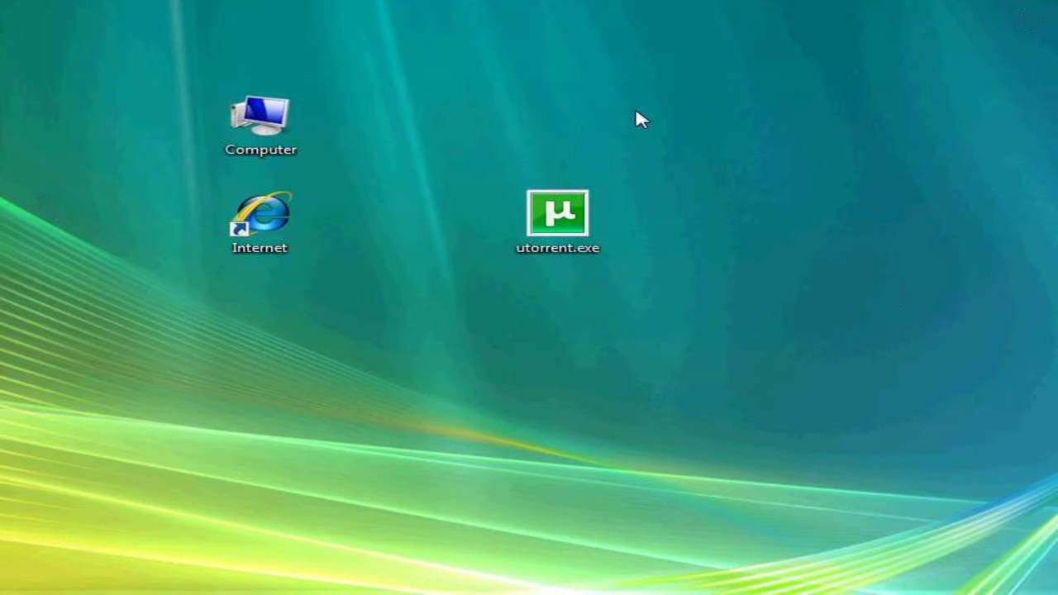
- Run utorrent.exe from the desktop and advance the setup past the welcome and scam warning pages to the license agreement
left_click(560, 216)
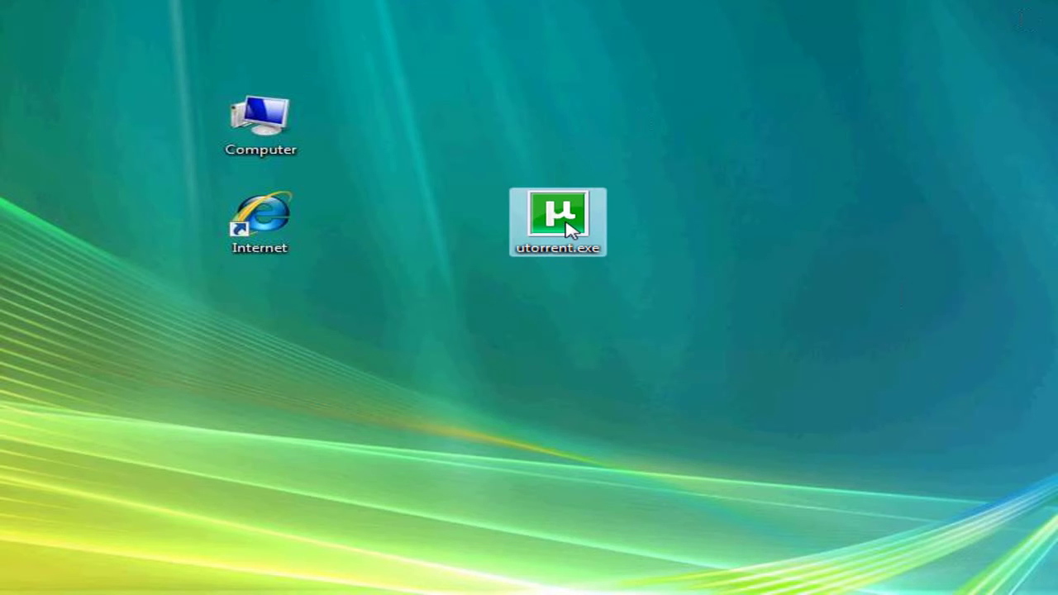
double_click(569, 228)
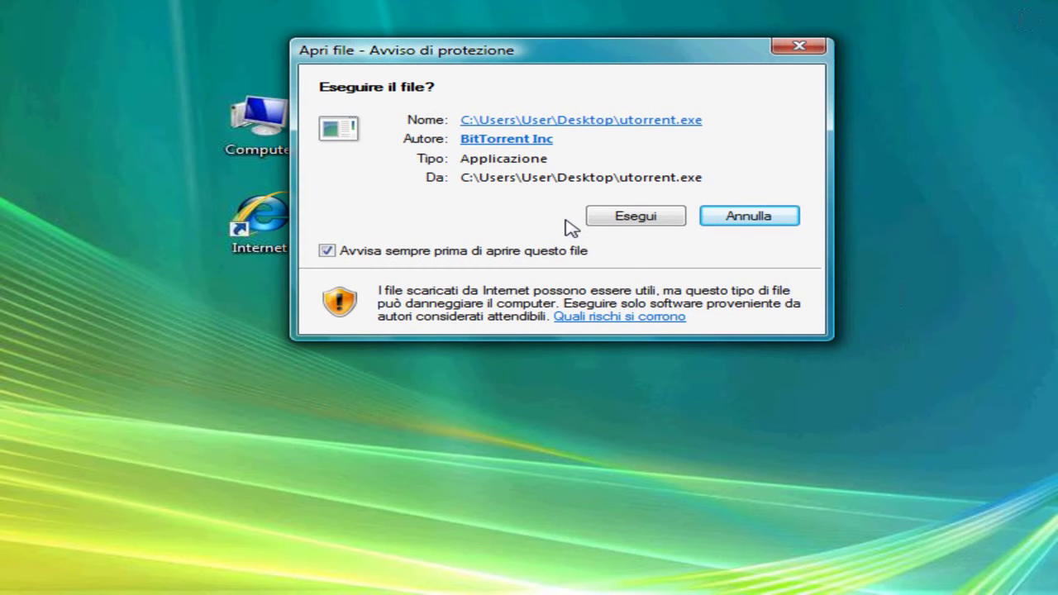
left_click(637, 220)
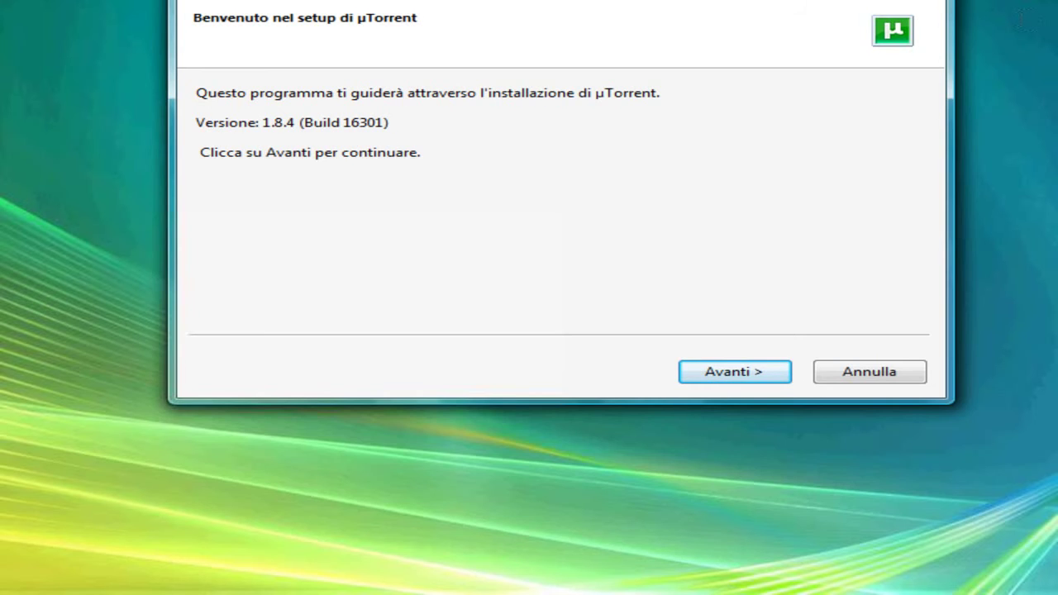
left_click_drag(565, 0, 546, 80)
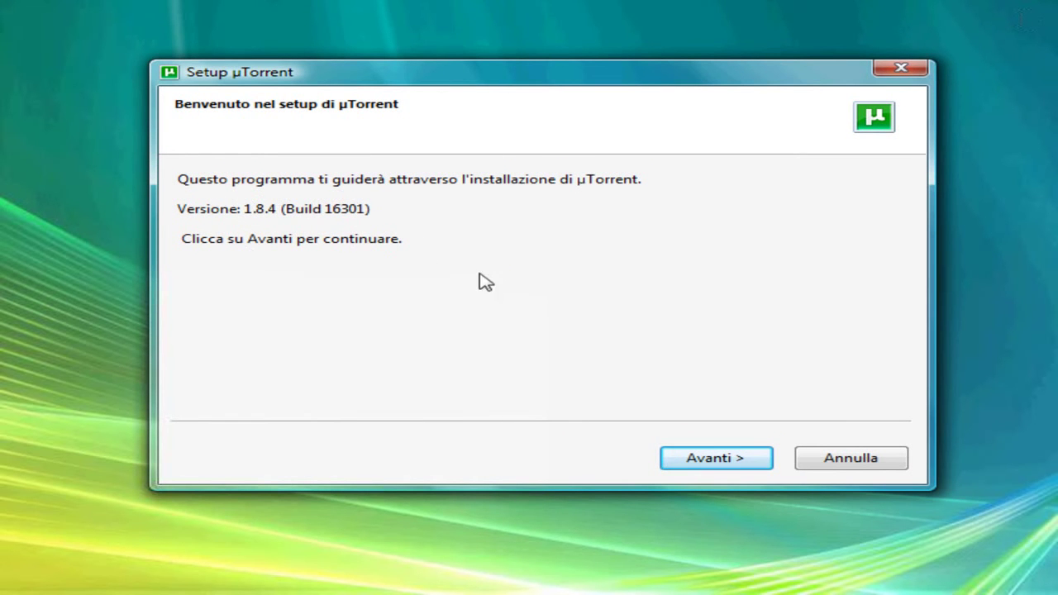
left_click(712, 464)
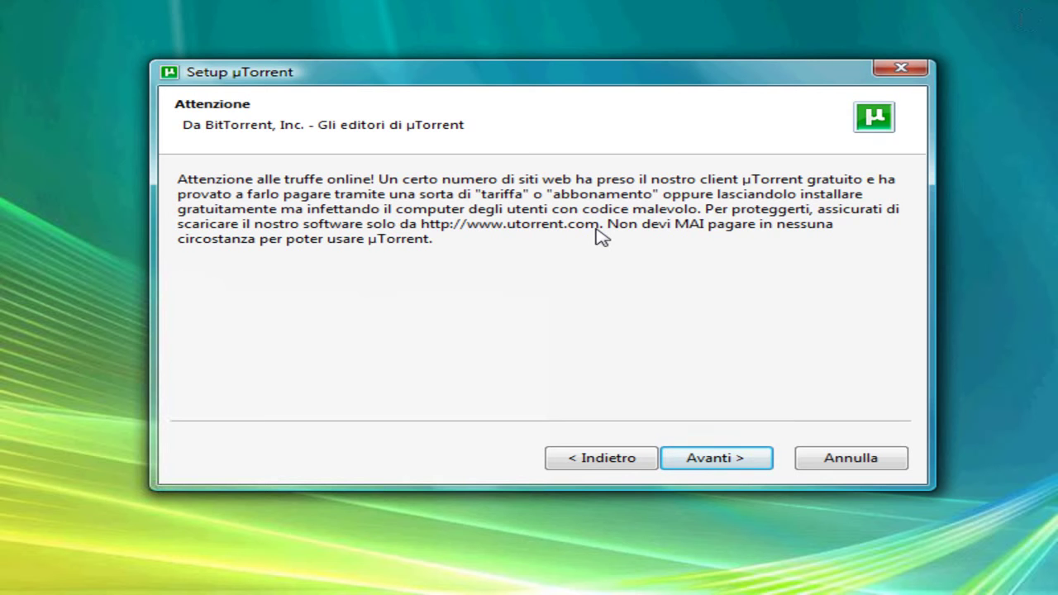
left_click(707, 463)
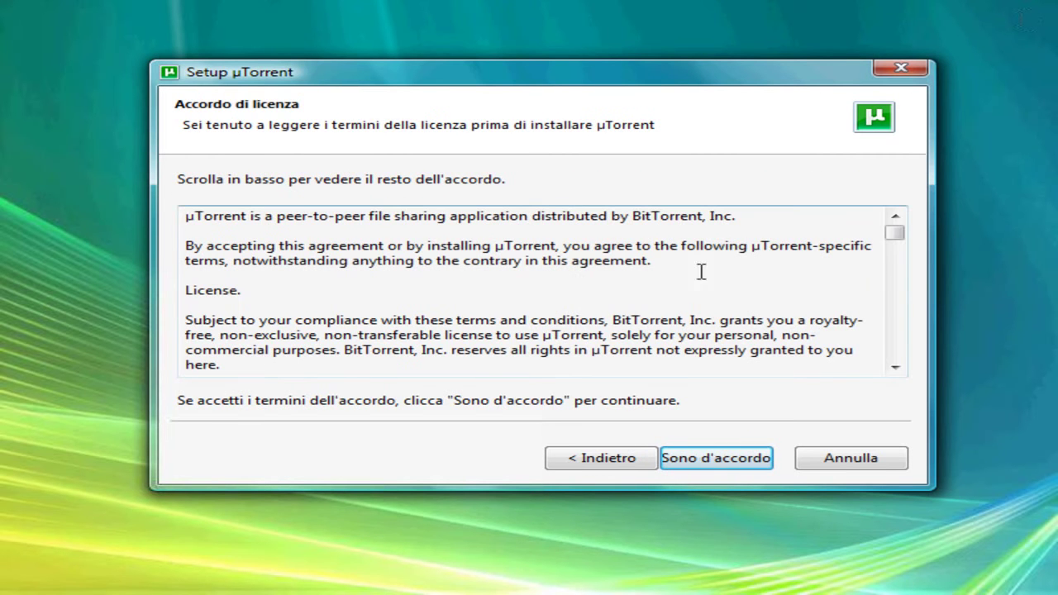
- Read through the µTorrent license agreement, focusing on the restrictions, the updates and the automatic uploading terms
mouse_move(901, 242)
left_mouse_down()
mouse_move(905, 253)
mouse_move(910, 237)
left_mouse_up()
left_click(896, 367)
left_click(895, 367)
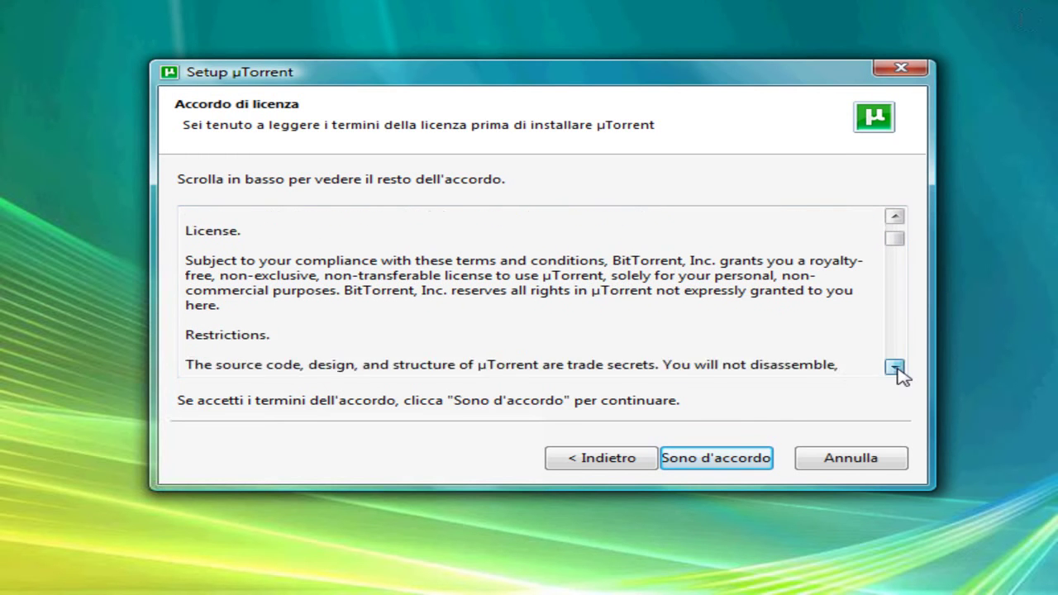
left_click(896, 367)
left_click(896, 367)
left_click(895, 368)
left_click(895, 368)
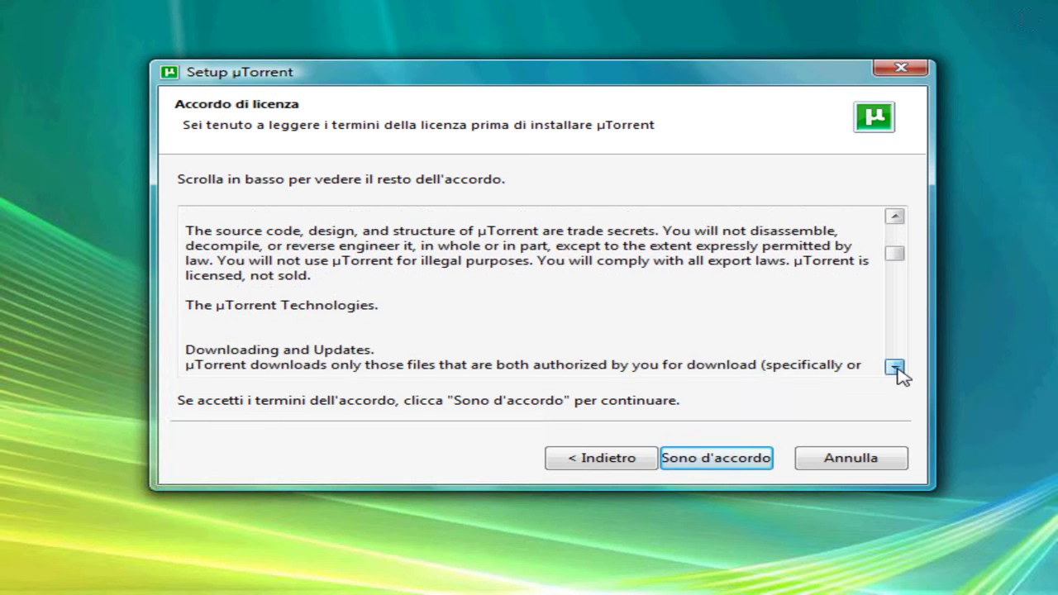
left_click(896, 368)
left_click(896, 367)
left_click(895, 367)
left_click(896, 367)
left_click(896, 367)
left_click(895, 367)
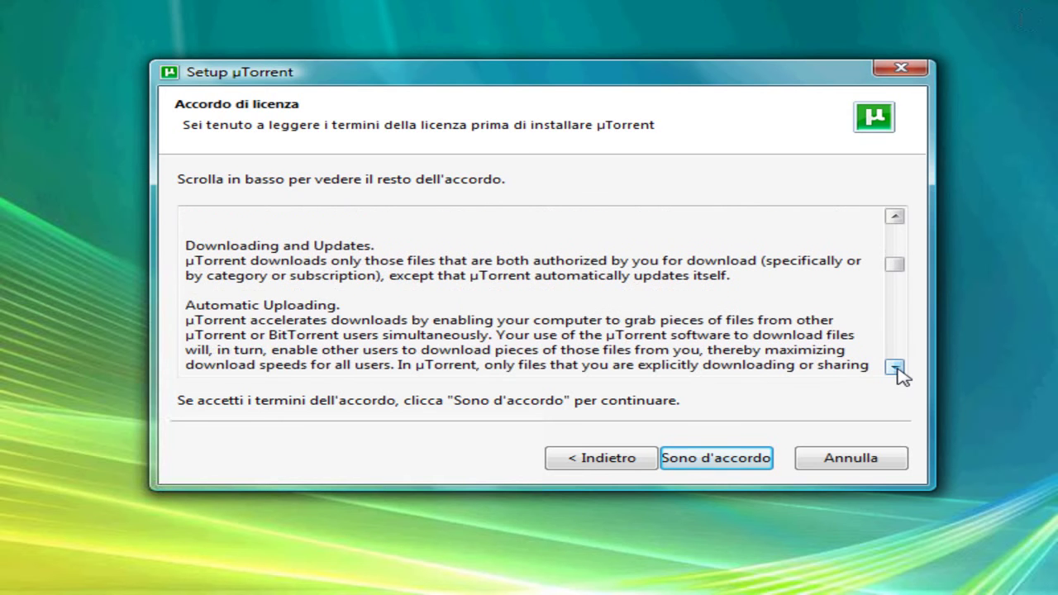
left_click_drag(902, 272, 901, 228)
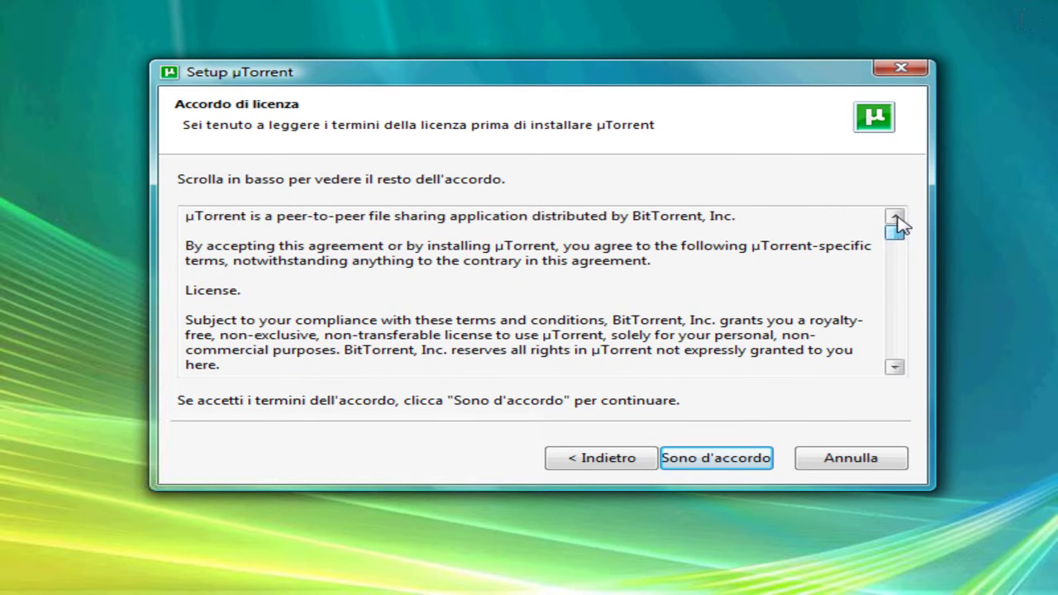
left_click(896, 368)
left_click(896, 368)
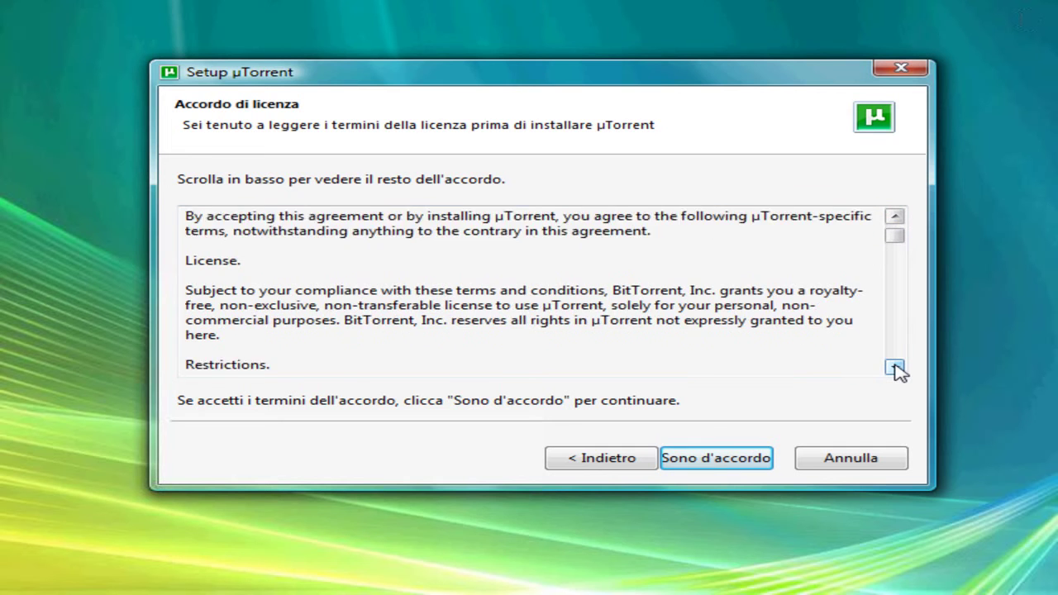
left_click(895, 368)
left_click(896, 368)
left_click(896, 368)
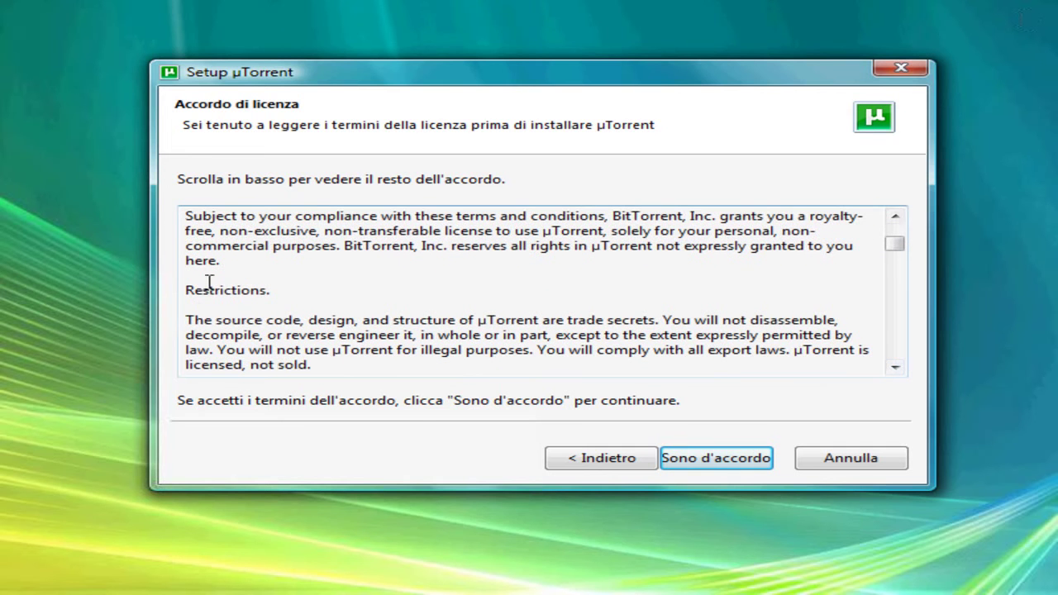
left_click_drag(185, 320, 308, 320)
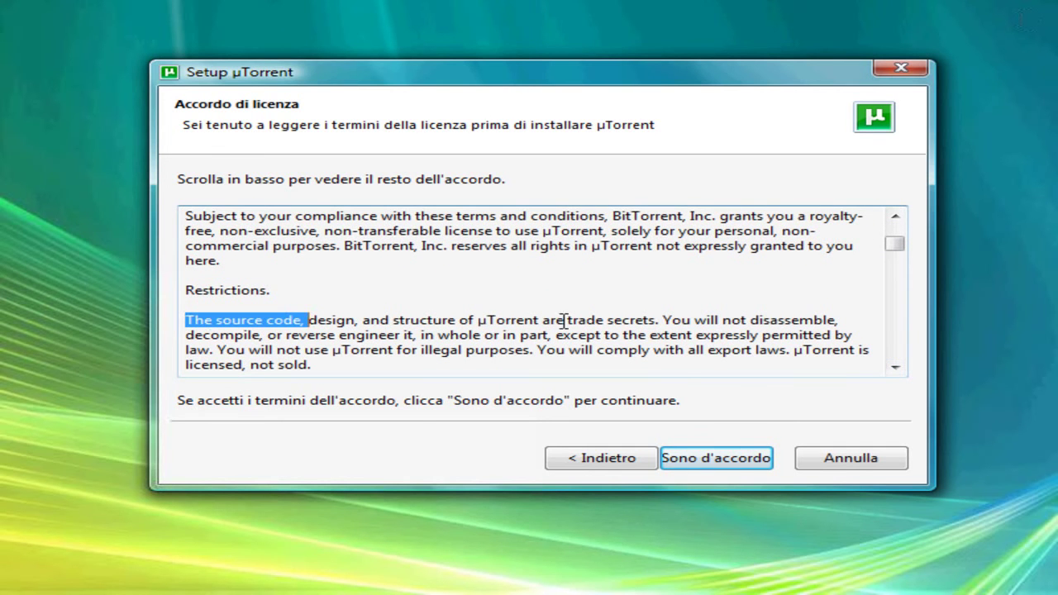
left_click_drag(570, 320, 658, 322)
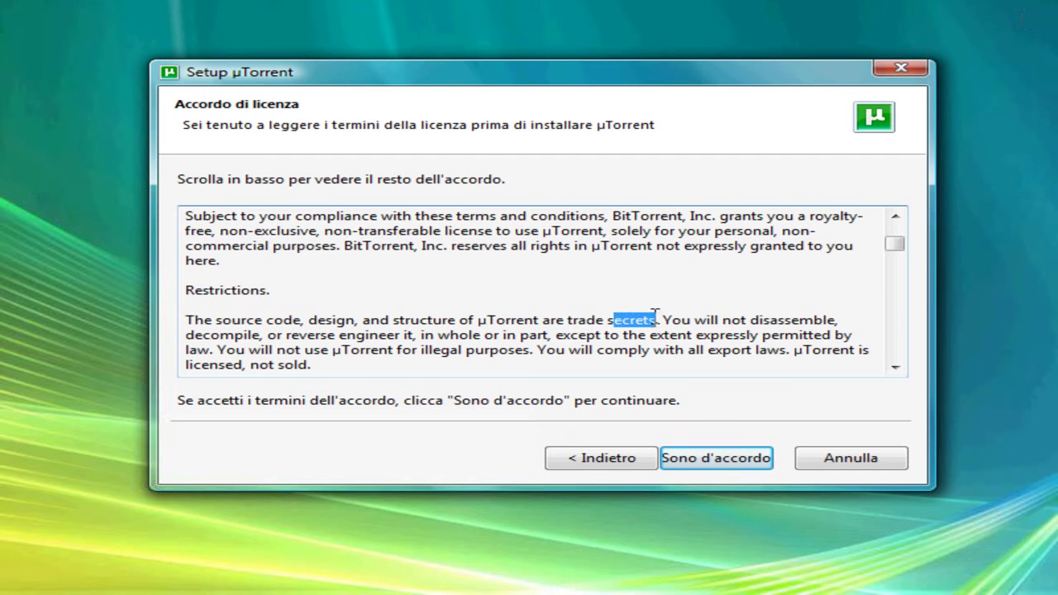
left_click(655, 315)
- Accept the license and continue with the install folder C:\Program Files\uTorrent and all three shortcut options enabled
left_click(702, 465)
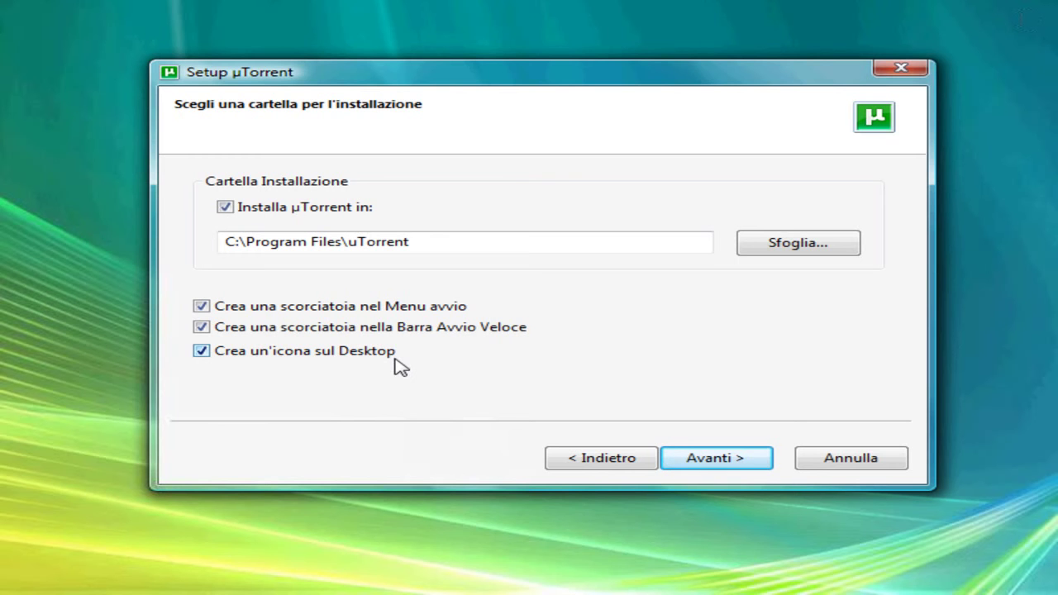
left_click(713, 459)
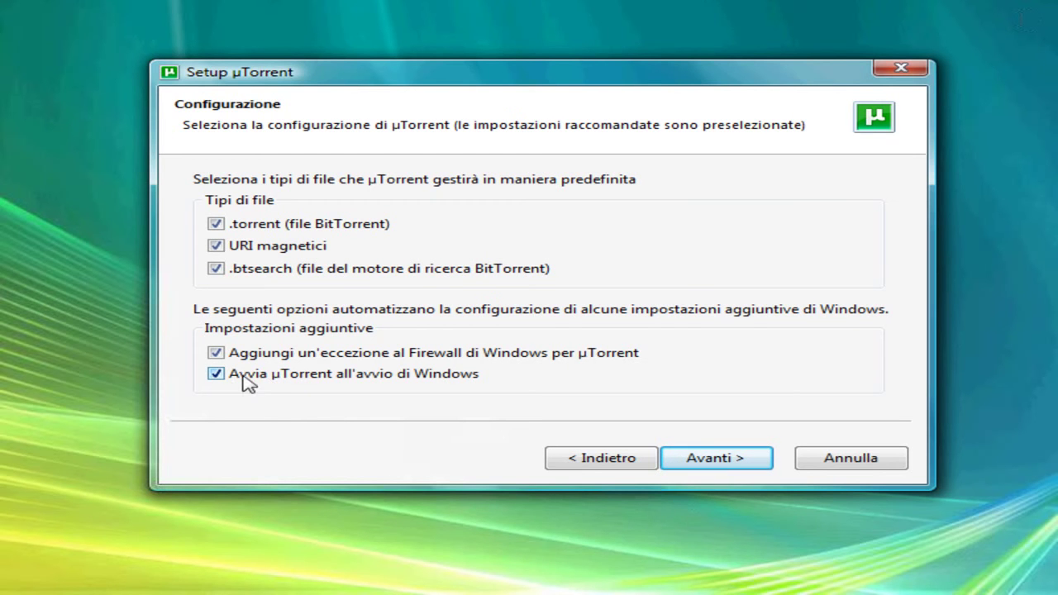
- Disable launching µTorrent at Windows startup, keep the other configuration options and continue the setup
left_click(216, 376)
left_click(739, 468)
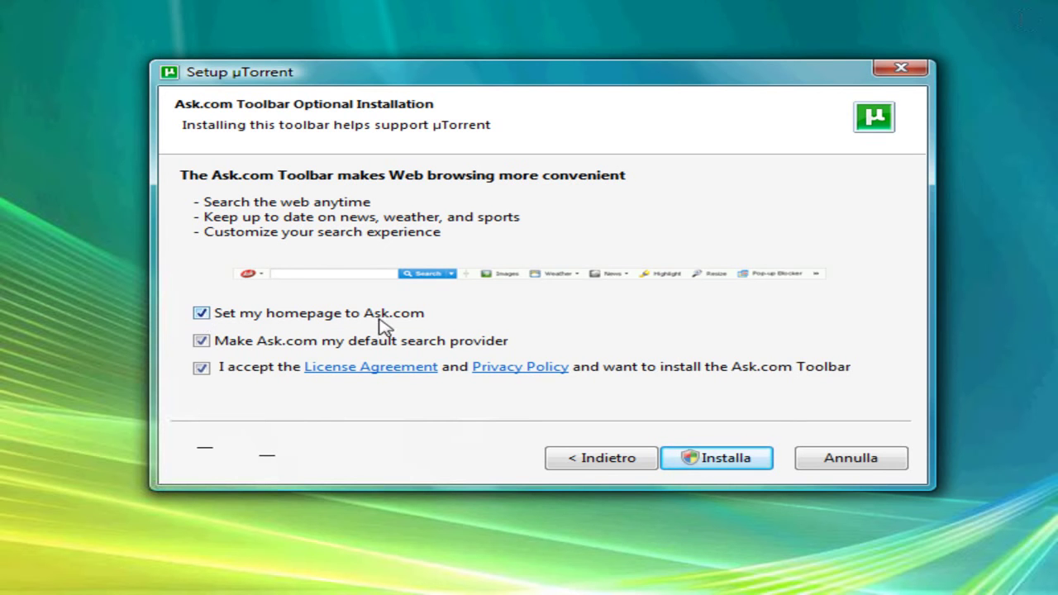
- Opt out of the Ask.com homepage, search provider and toolbar, and install µTorrent, allowing utorrent.exe to run
left_click(201, 315)
left_click(202, 342)
left_click(195, 370)
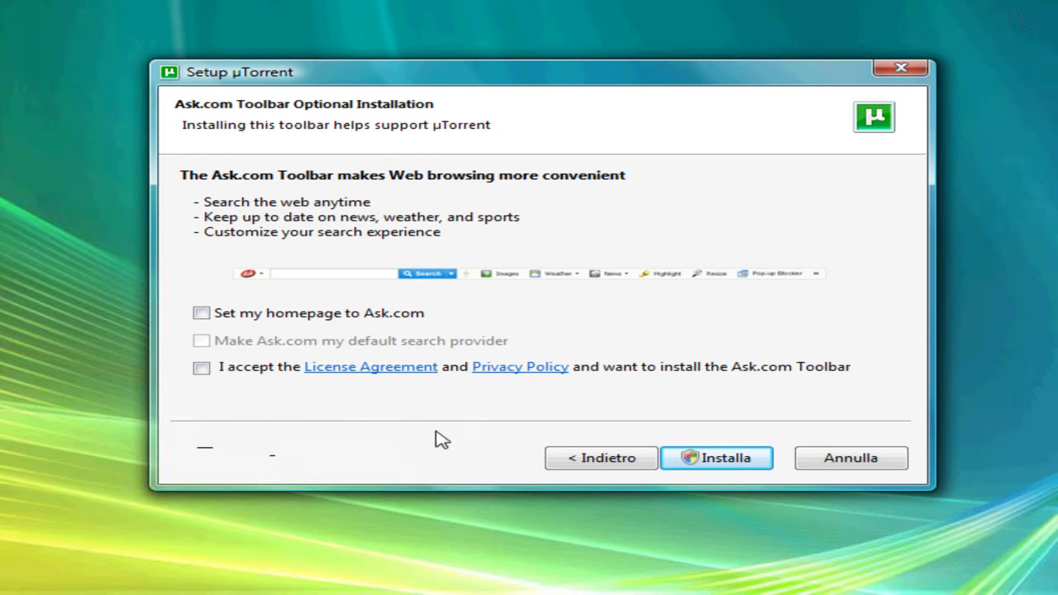
left_click(699, 459)
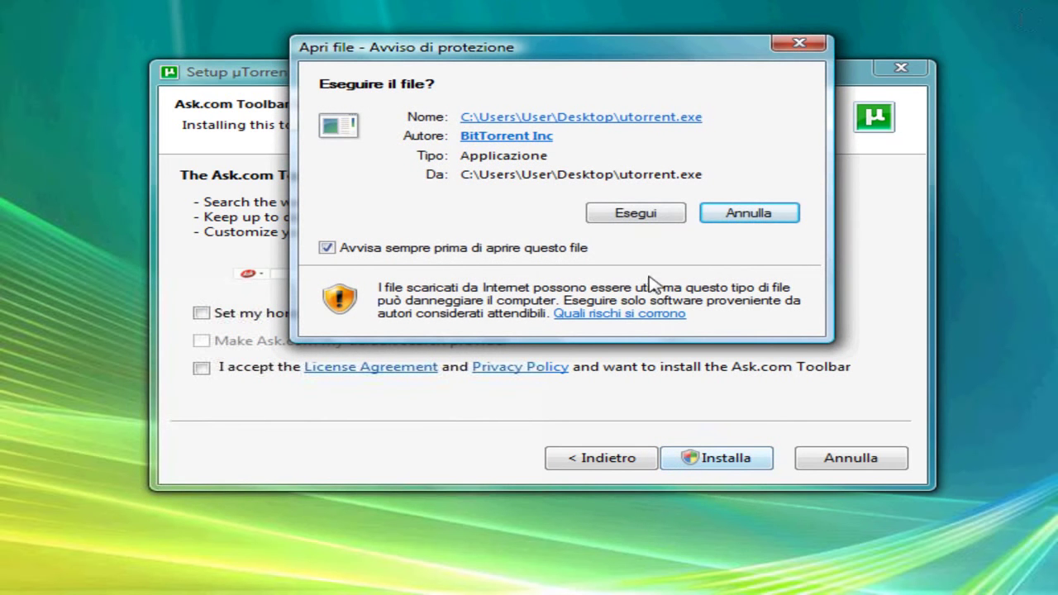
left_click(641, 217)
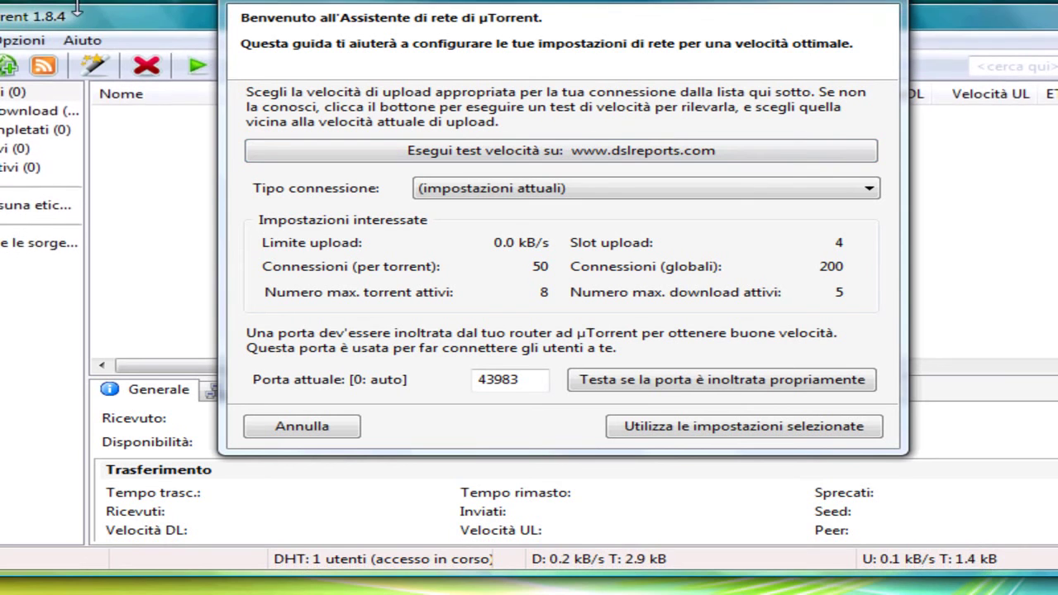
- Resize the µTorrent window to fit within the screen and move the network assistant dialog fully into view
left_click_drag(77, 10, 82, 5)
mouse_move(1, 142)
left_mouse_down()
mouse_move(12, 143)
mouse_move(2, 142)
left_mouse_up()
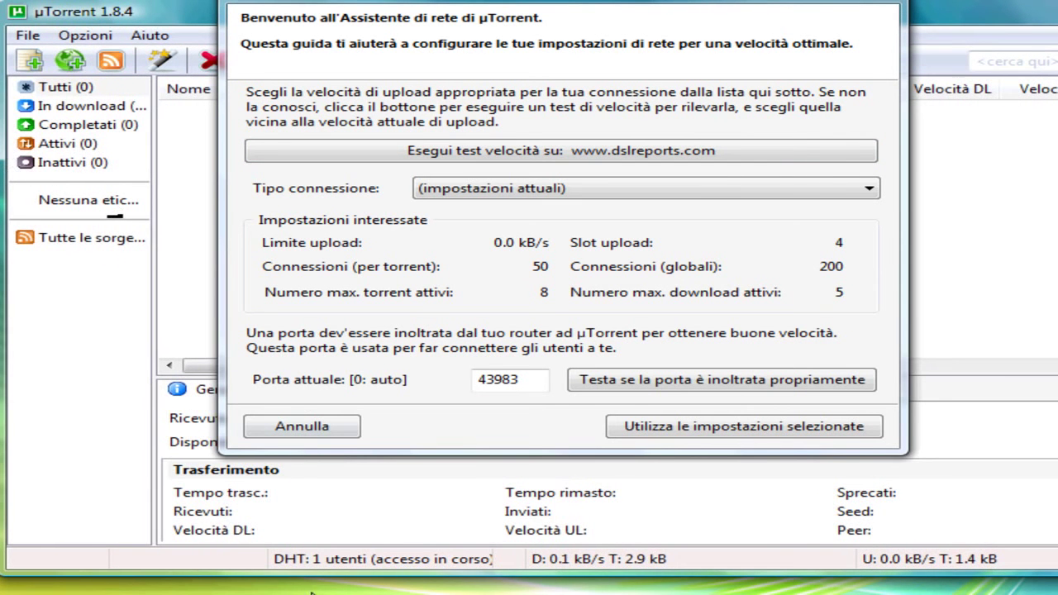
mouse_move(321, 572)
left_mouse_down()
mouse_move(322, 592)
mouse_move(321, 582)
left_mouse_up()
left_click_drag(1057, 298, 1052, 298)
left_click_drag(712, 1, 741, 86)
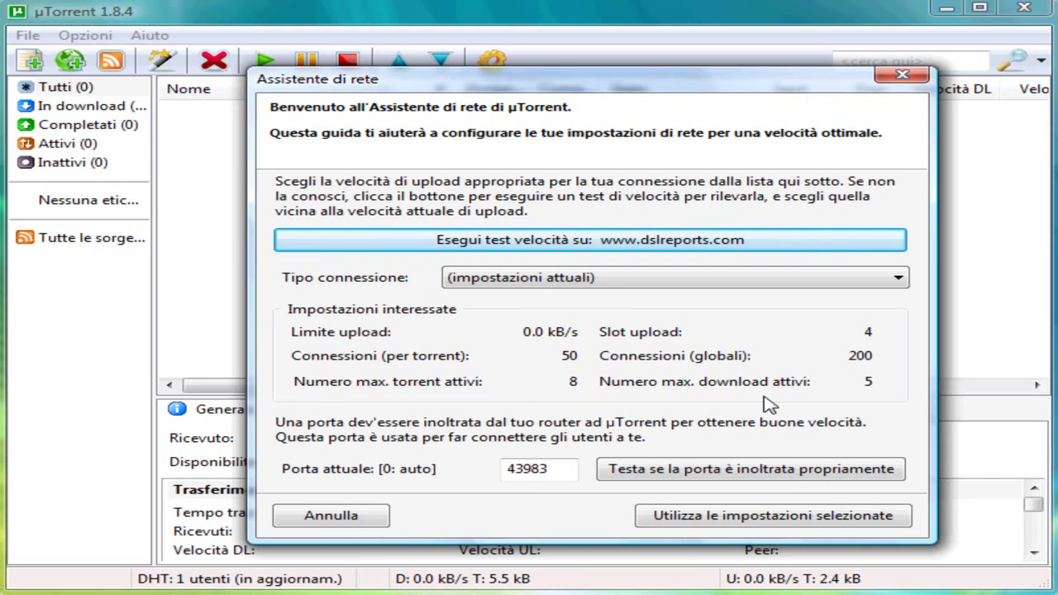
- Set the connection type to xx/10Mbit, apply the selected network settings and close the µTorrent window
left_click(903, 284)
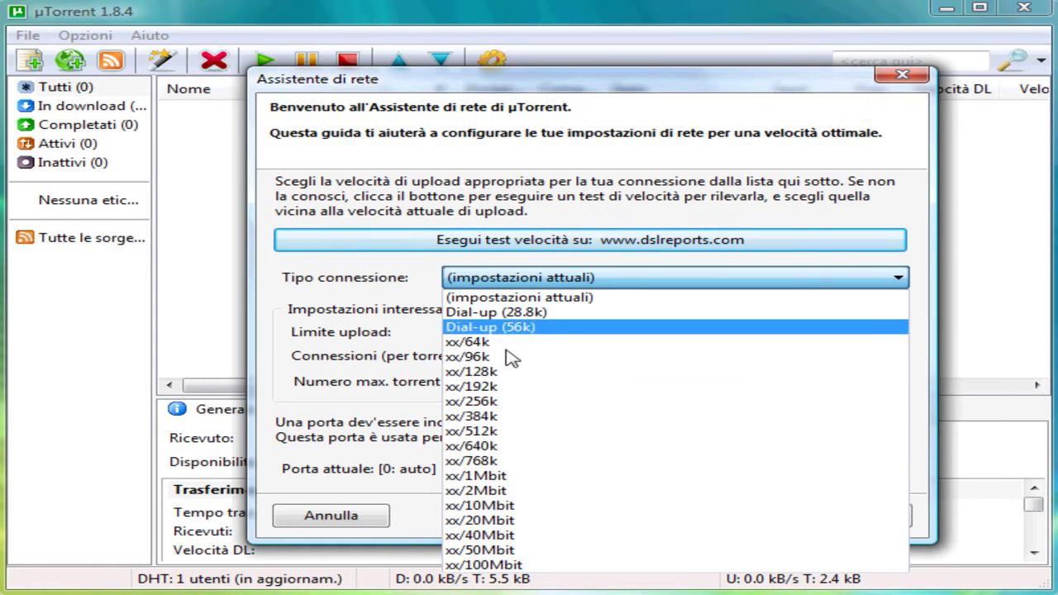
left_click(501, 507)
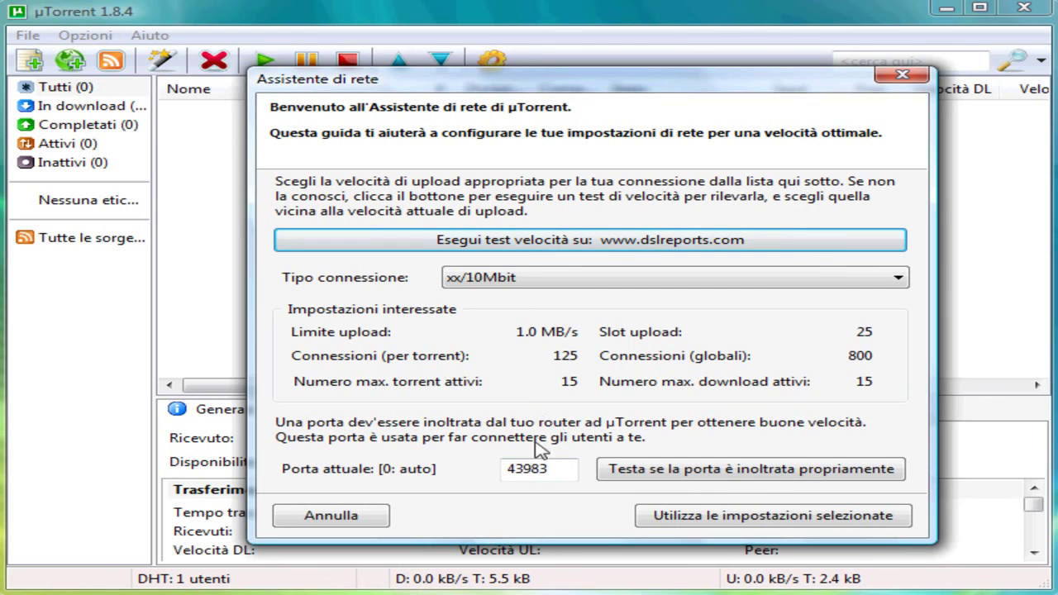
left_click(748, 521)
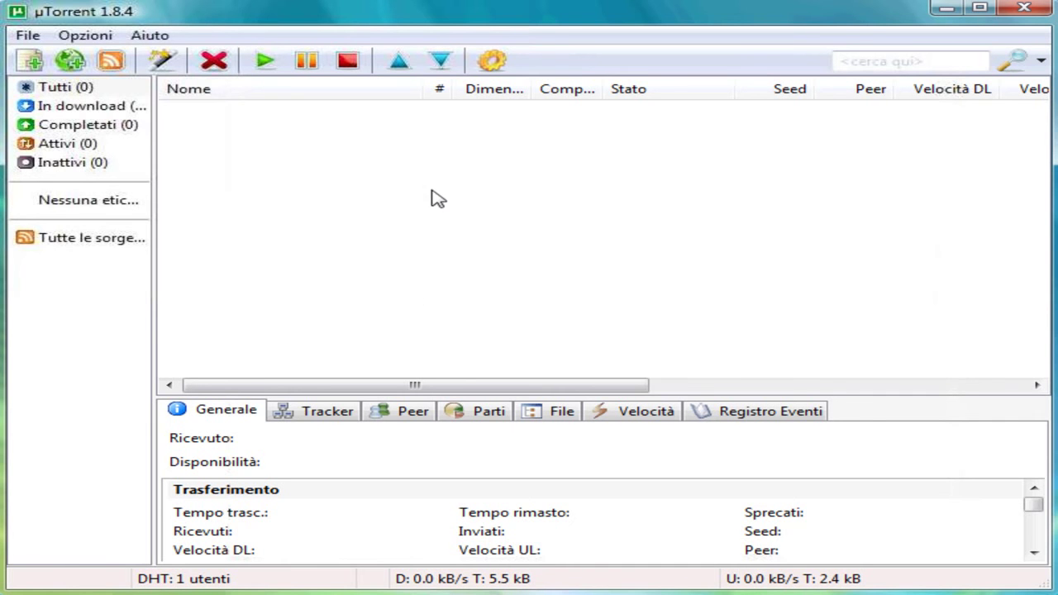
left_click(1023, 10)
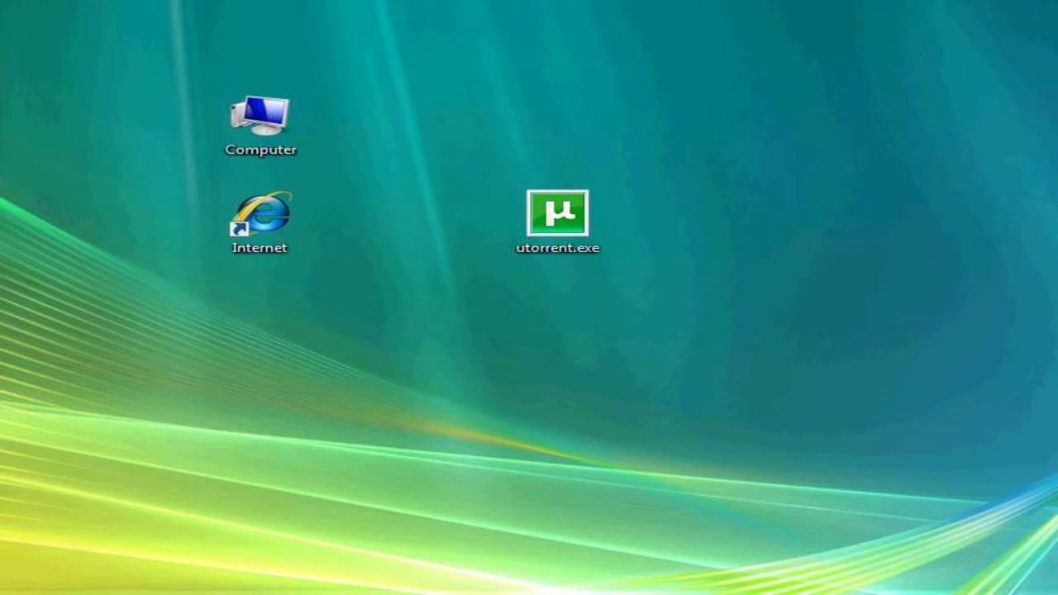
- Place the µTorrent shortcut beside utorrent.exe on the desktop and send the utorrent.exe installer to the Recycle Bin
left_click_drag(307, 102, 425, 212)
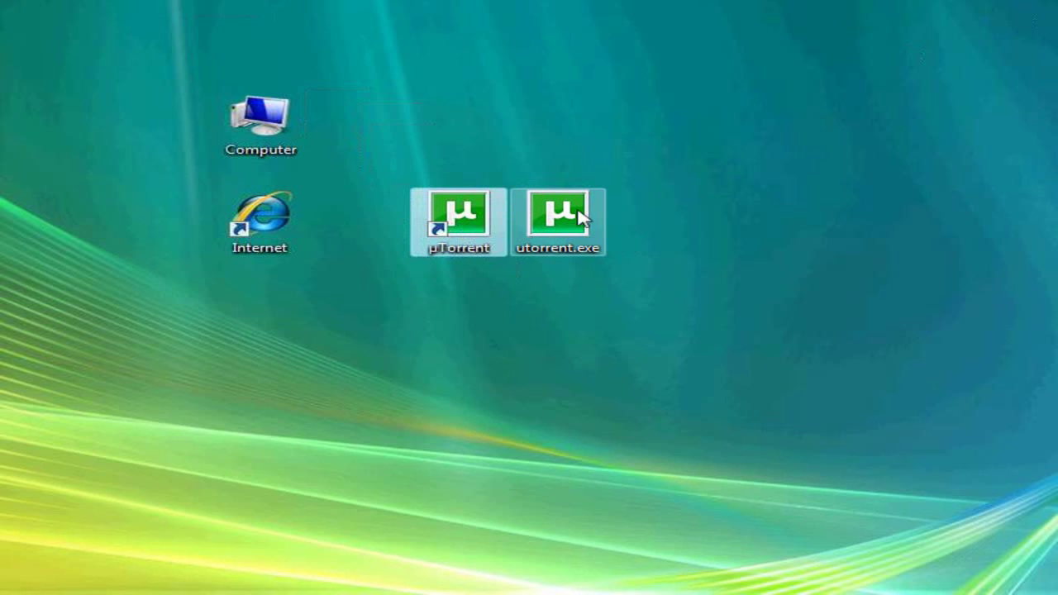
left_click(568, 237)
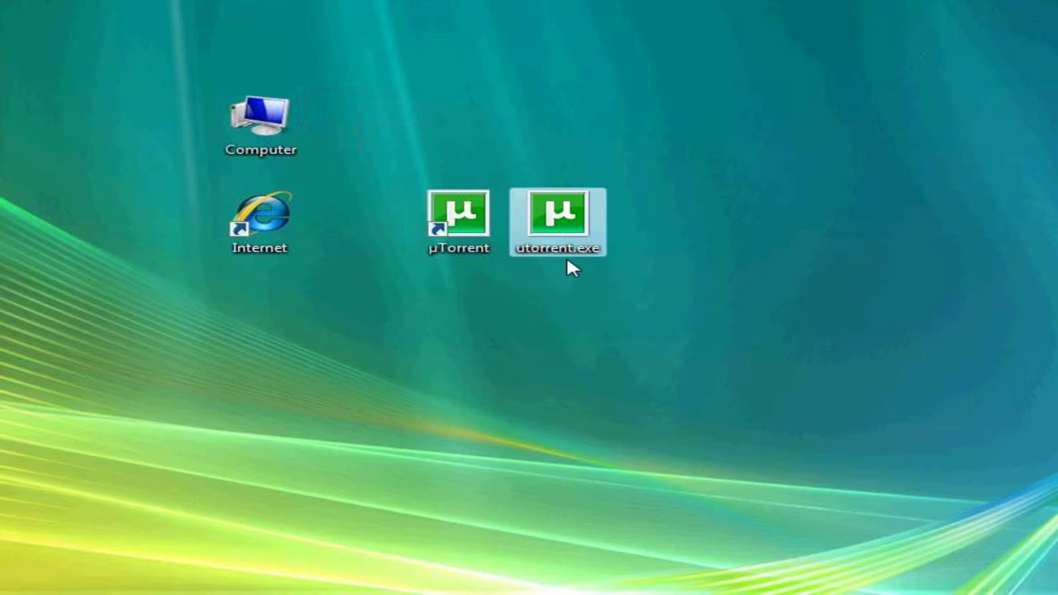
mouse_move(588, 257)
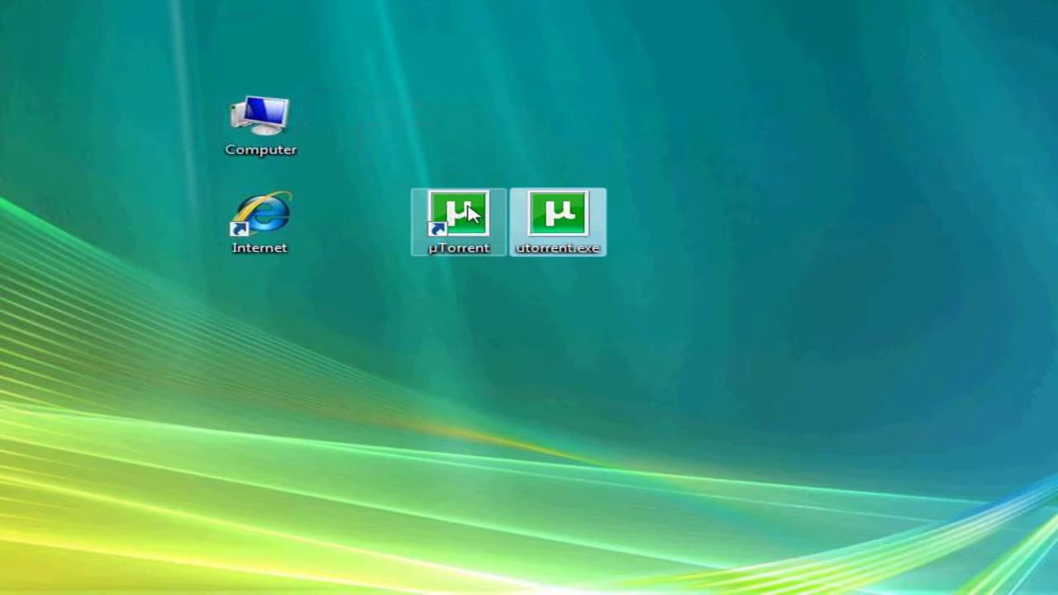
mouse_move(473, 213)
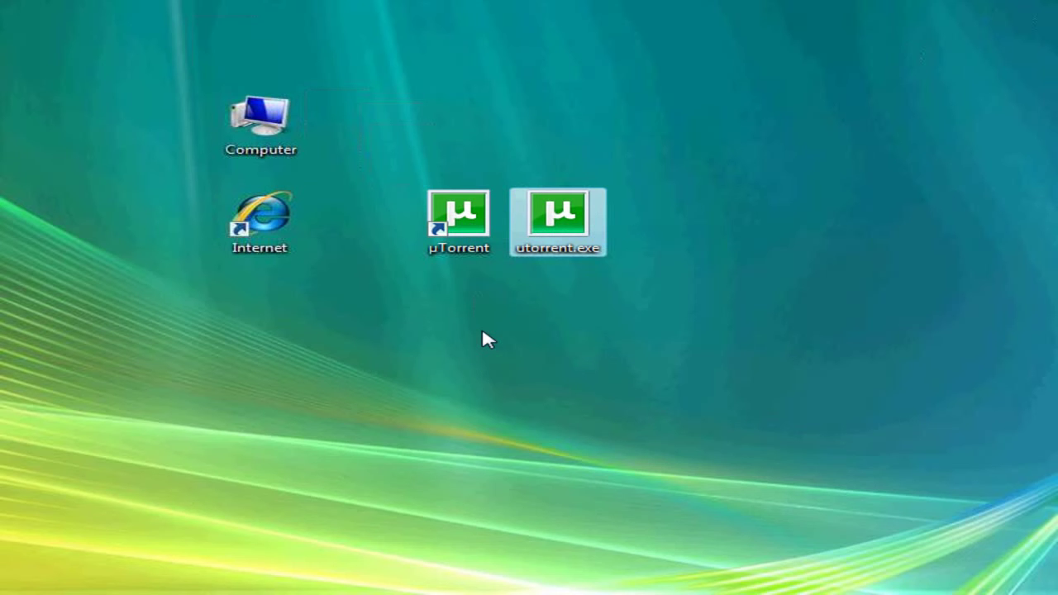
right_click(560, 223)
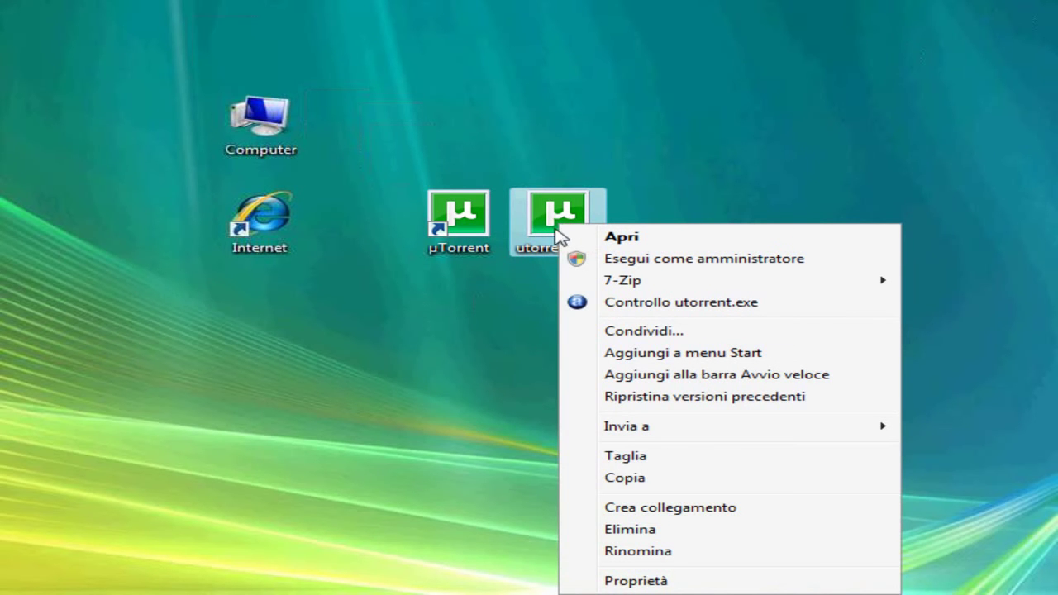
left_click(622, 531)
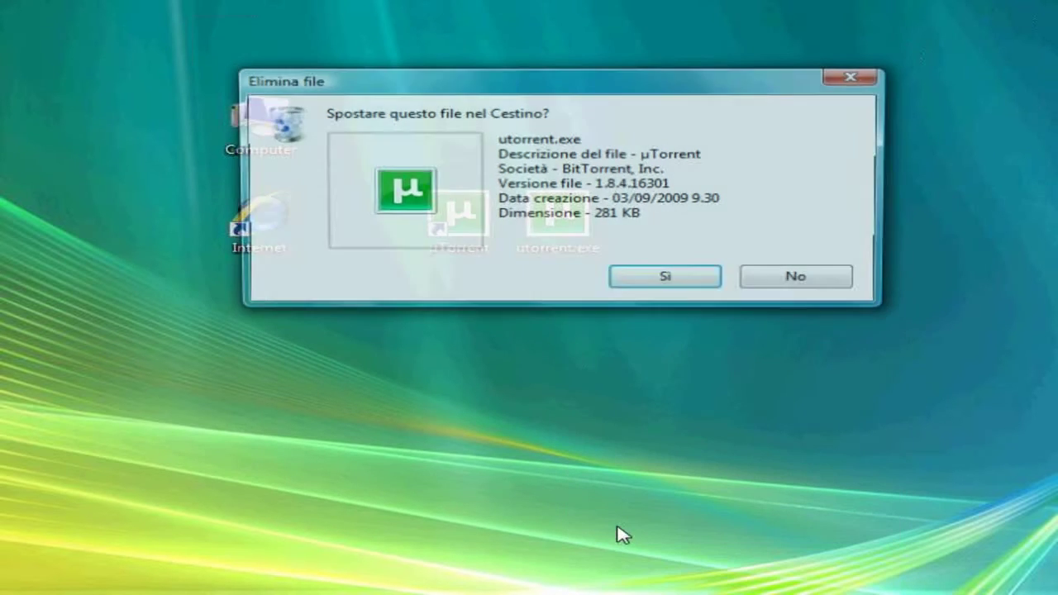
left_click(672, 277)
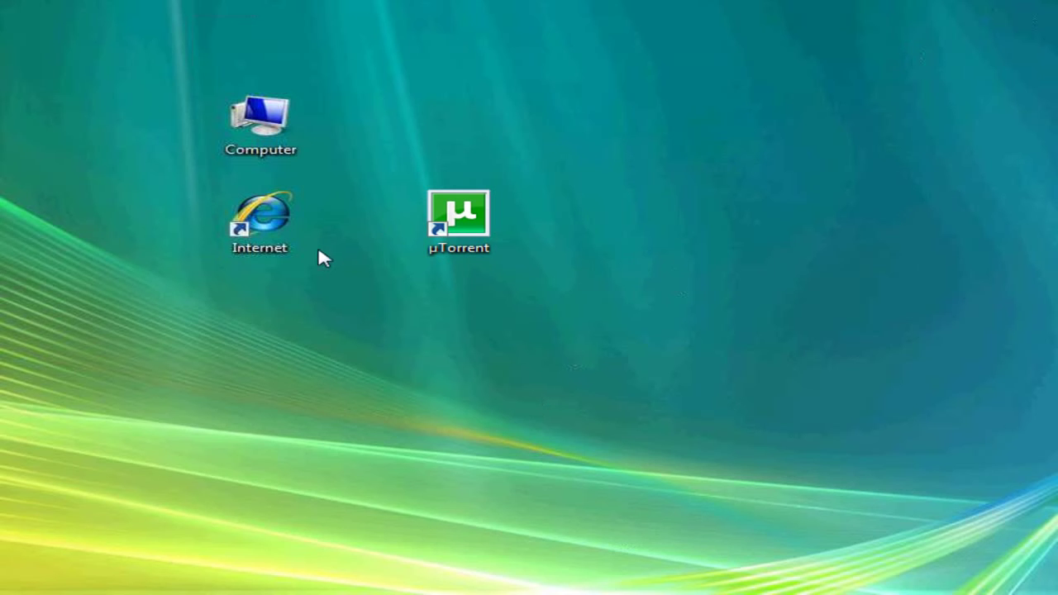
- Switch to Internet Explorer and search Google for "siti torrent"
double_click(275, 234)
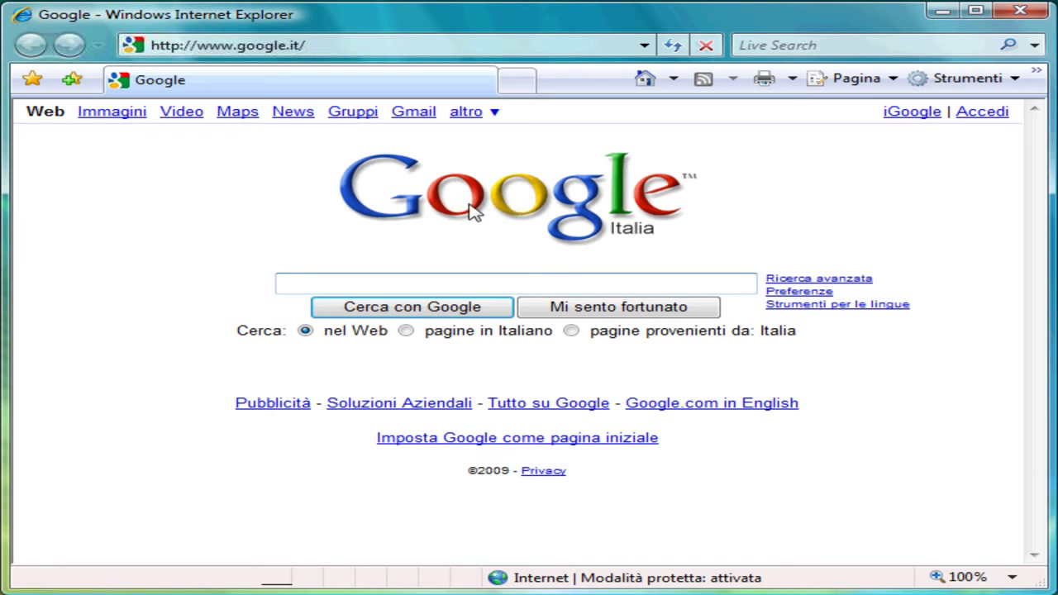
left_click(305, 282)
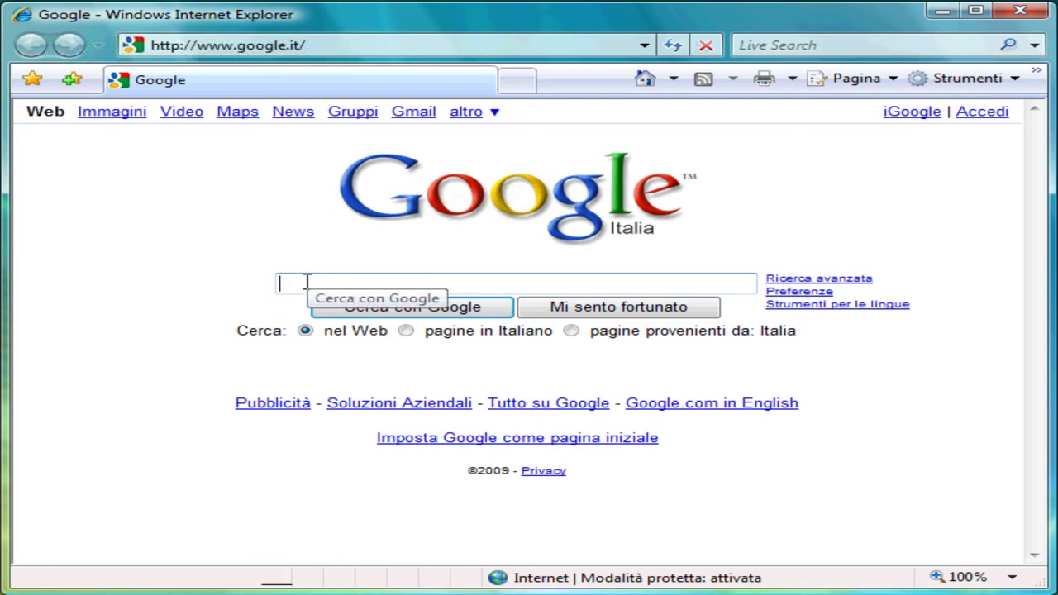
type("siti torrent")
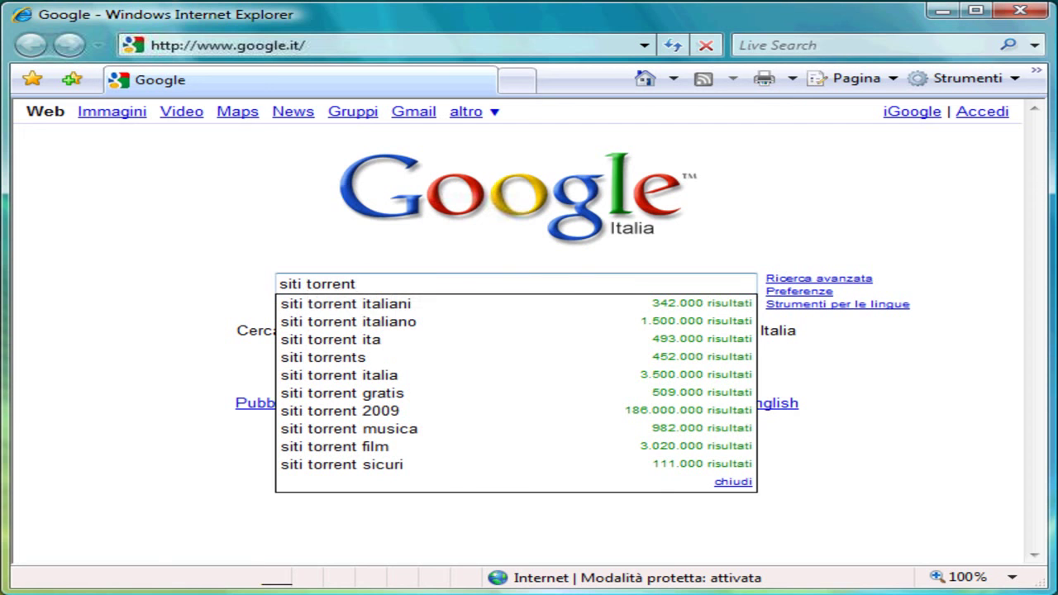
key("Return")
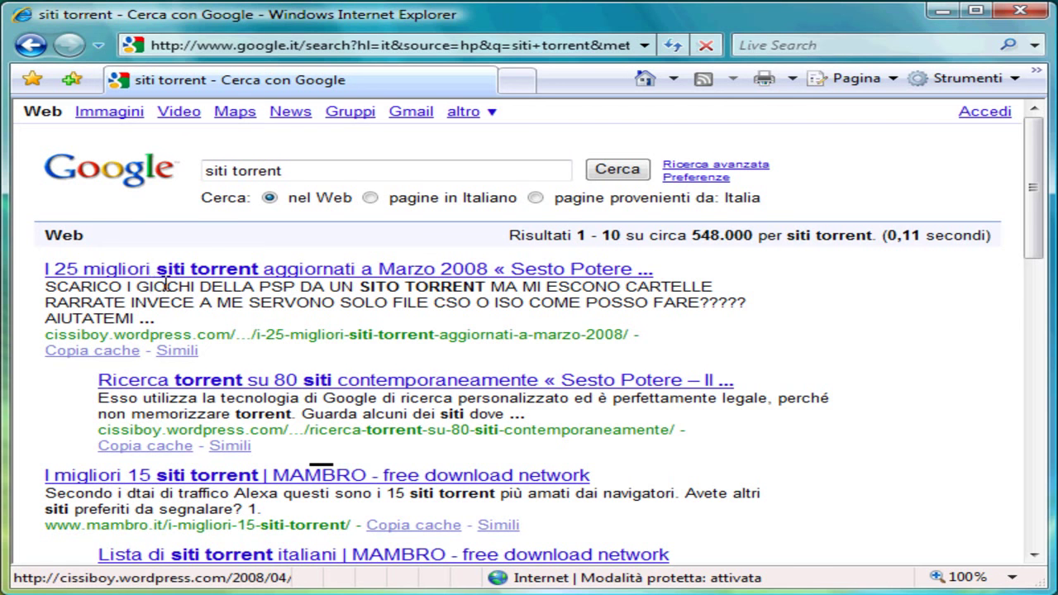
- Open the search result on the 25 best torrent sites of March 2008 and follow its mininova.org link
scroll(165, 284, "down", 5)
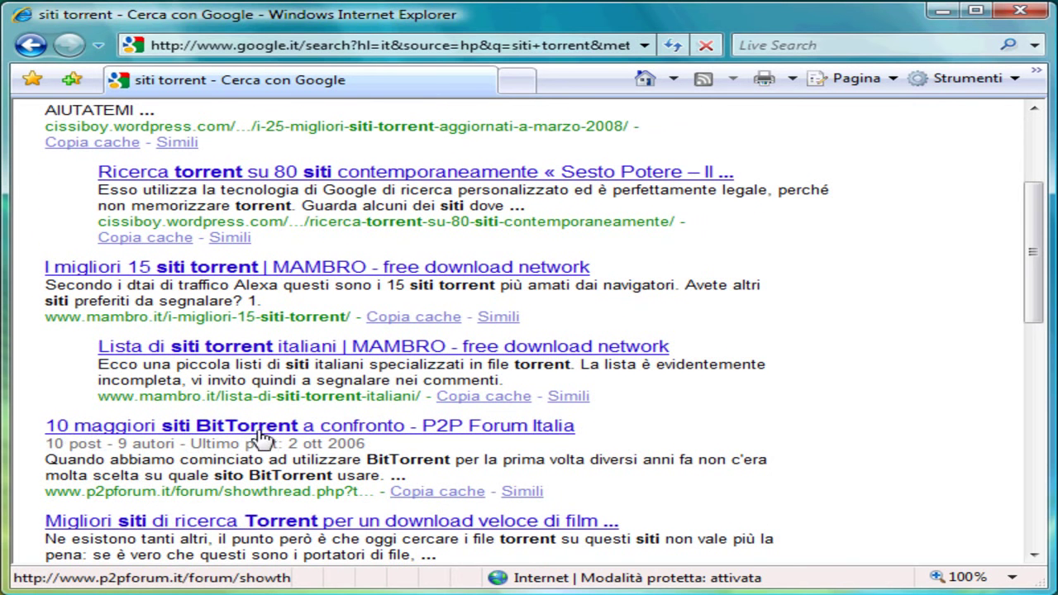
scroll(430, 431, "up", 2)
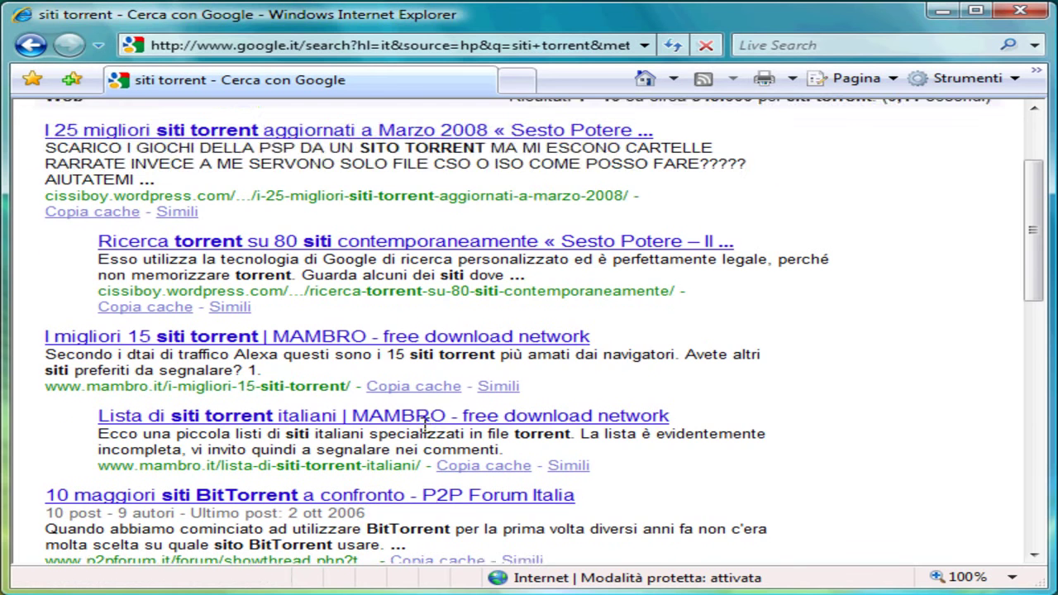
scroll(425, 424, "up", 3)
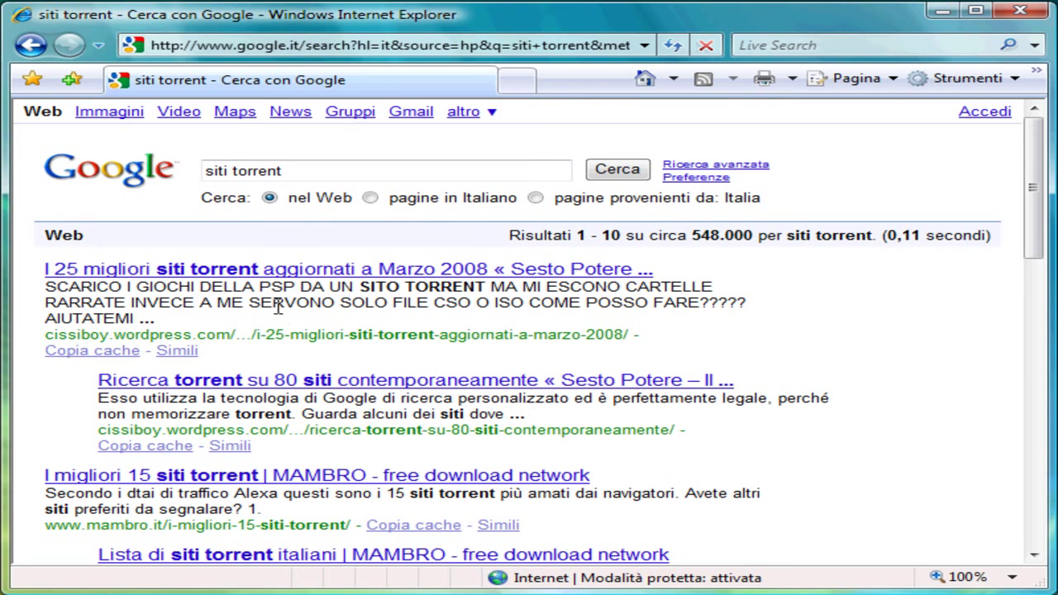
left_click(102, 273)
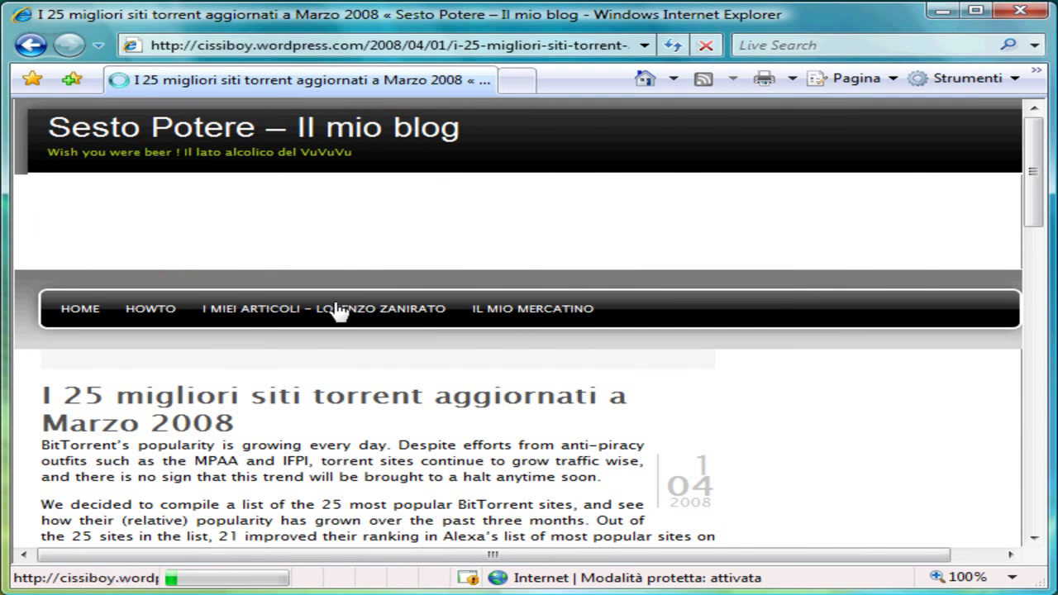
scroll(338, 306, "down", 3)
scroll(337, 306, "down", 4)
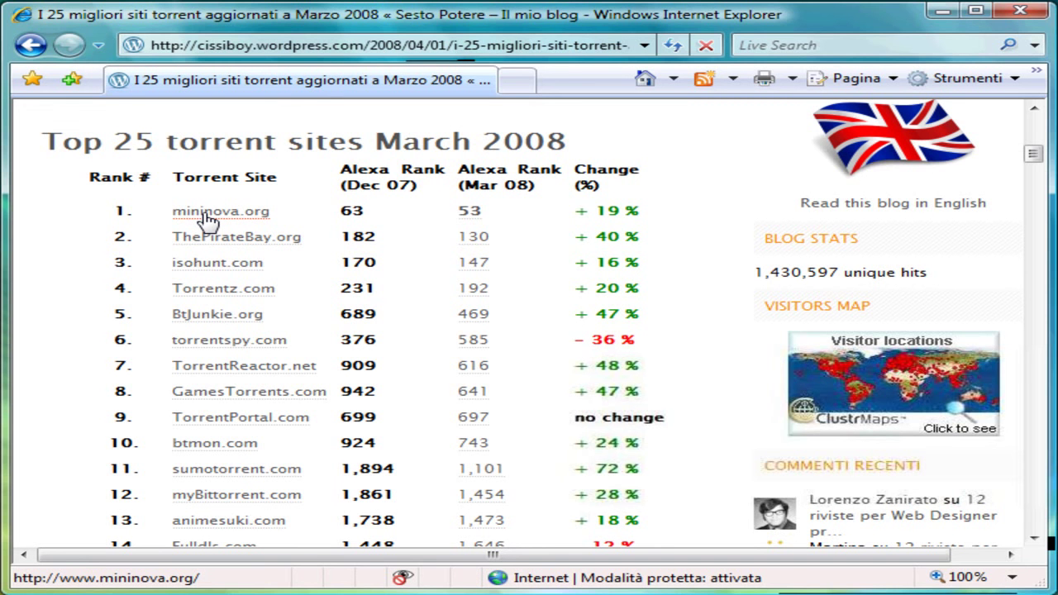
left_click(207, 219)
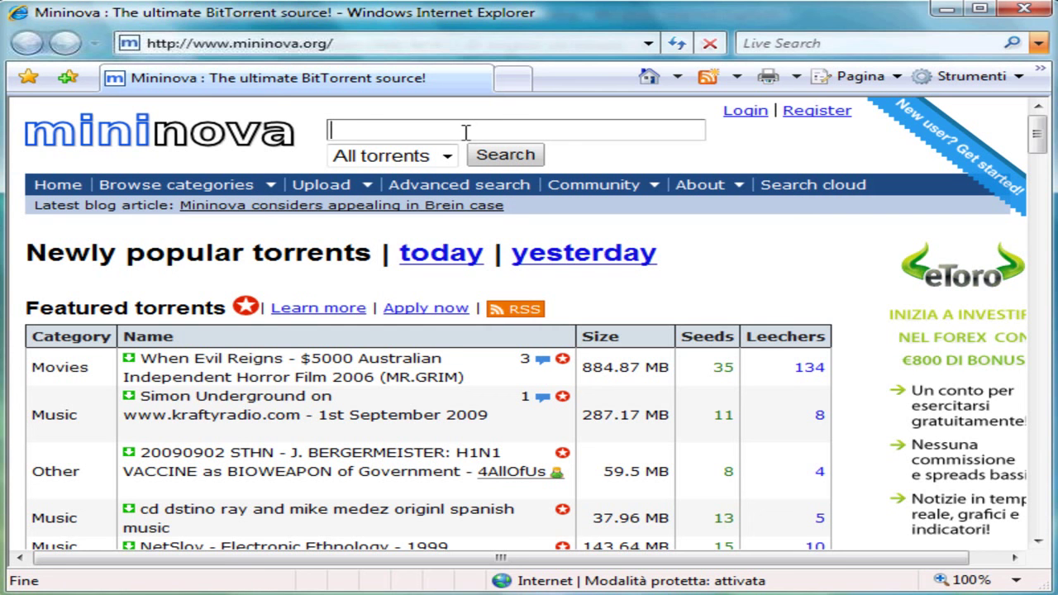
- Search all torrents on Mininova for "Openoffice ita"
type("Openoffi")
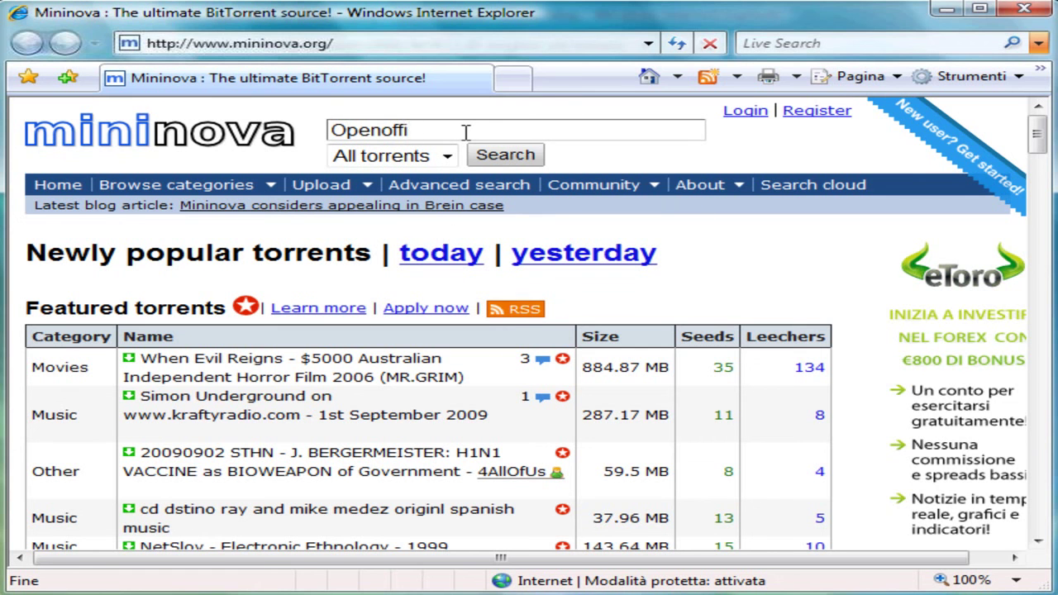
type("ce ita")
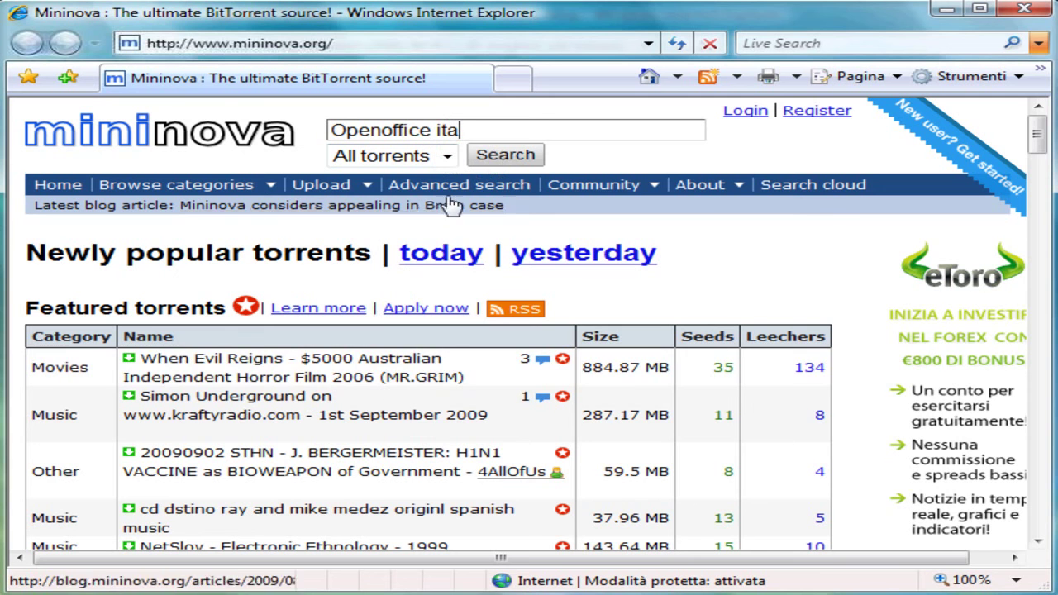
left_click(503, 159)
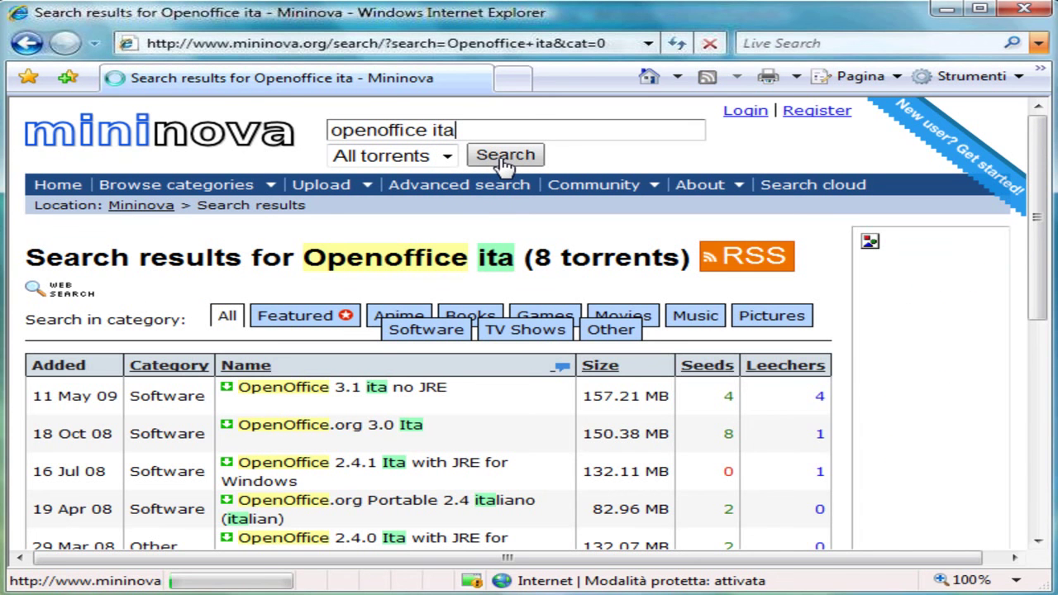
- Download the OpenOffice 3.1 ita no JRE torrent and open it directly in µTorrent, allowing the program to run
scroll(685, 319, "down", 2)
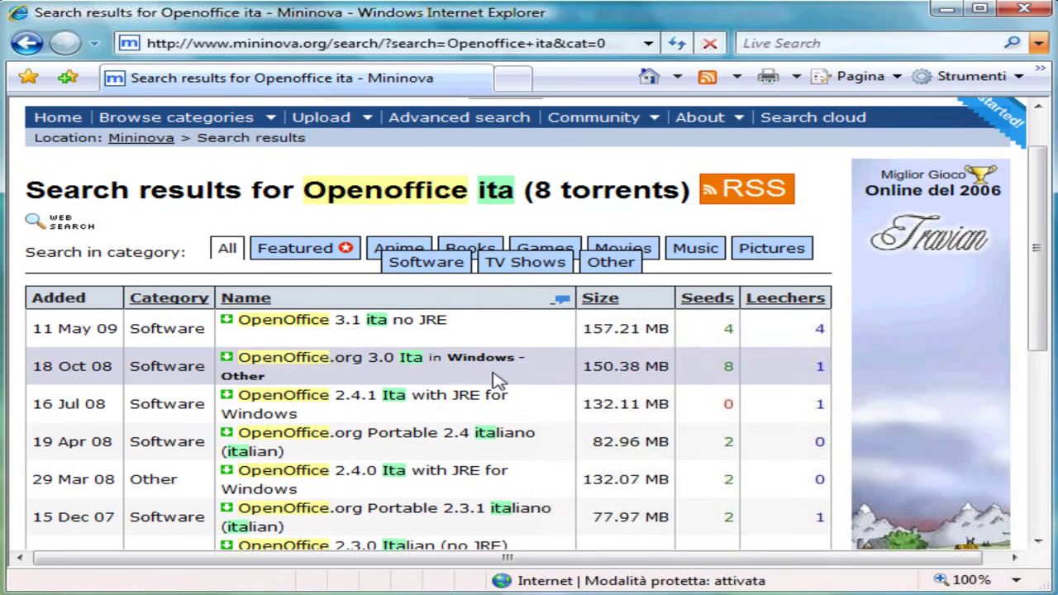
scroll(496, 380, "down", 2)
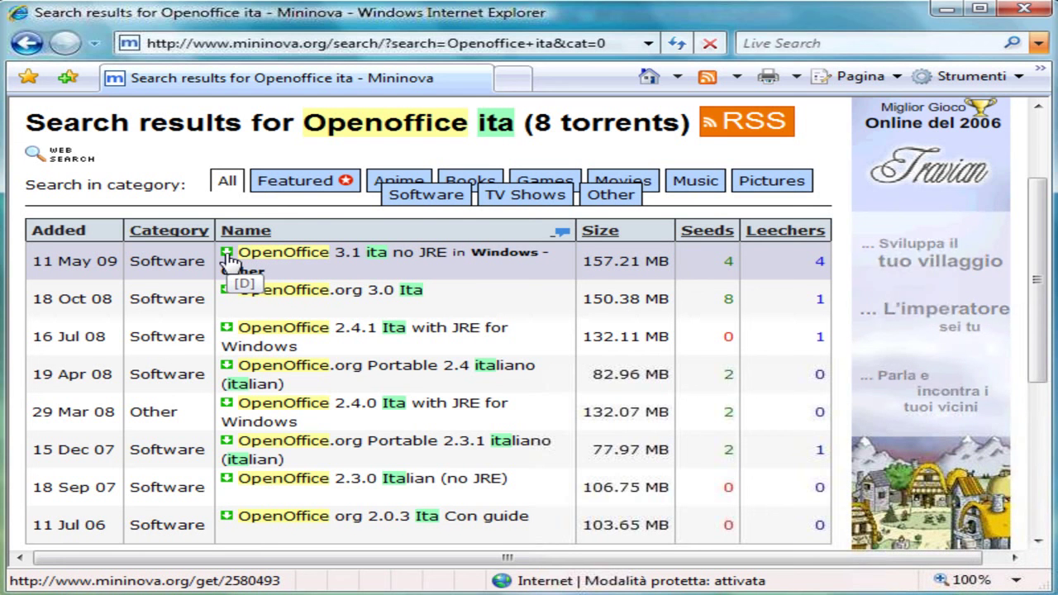
left_click(229, 260)
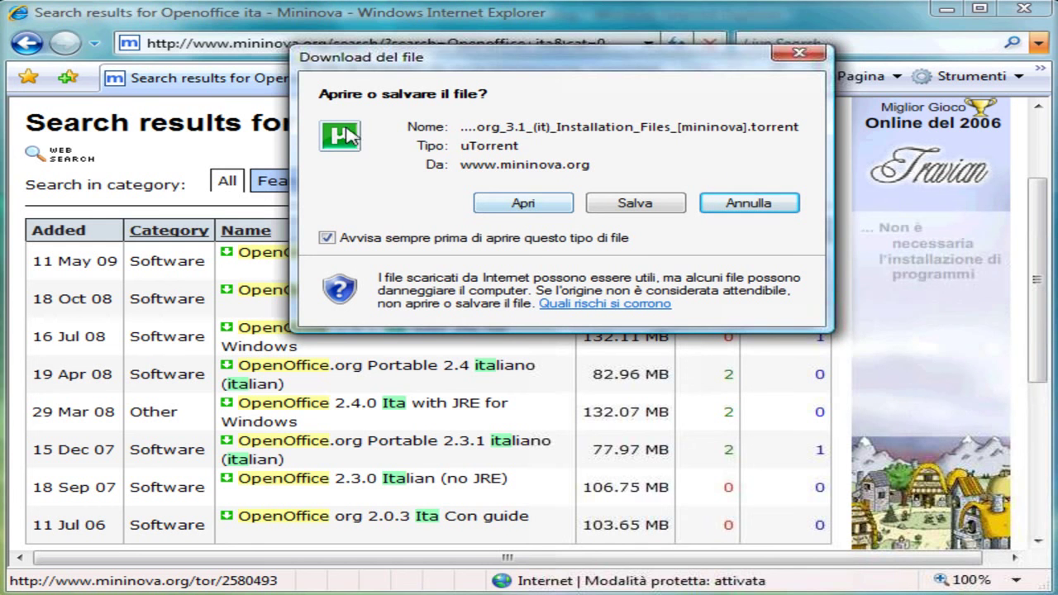
left_click(524, 205)
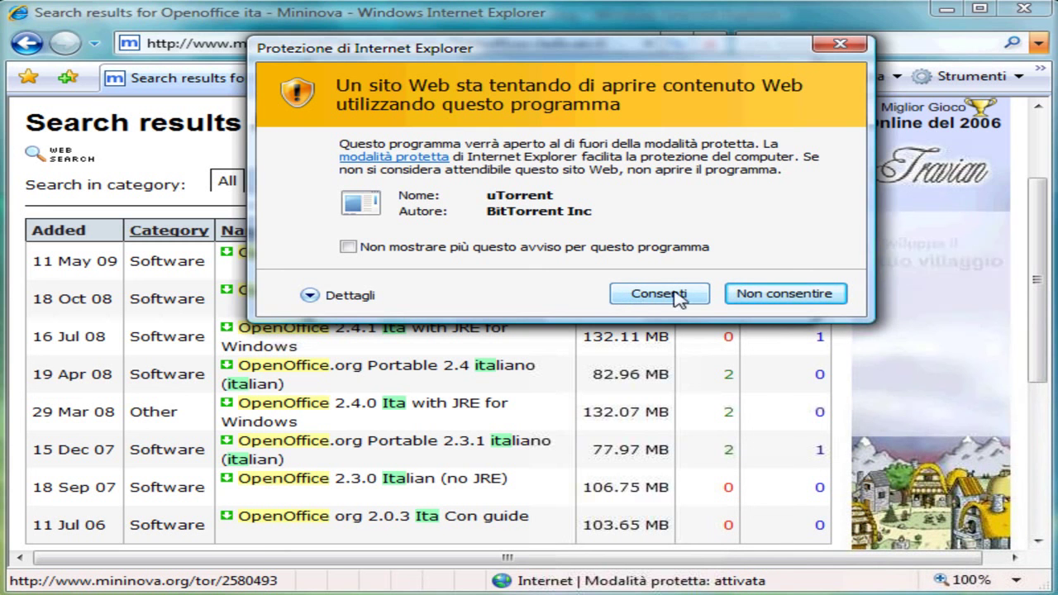
left_click(643, 294)
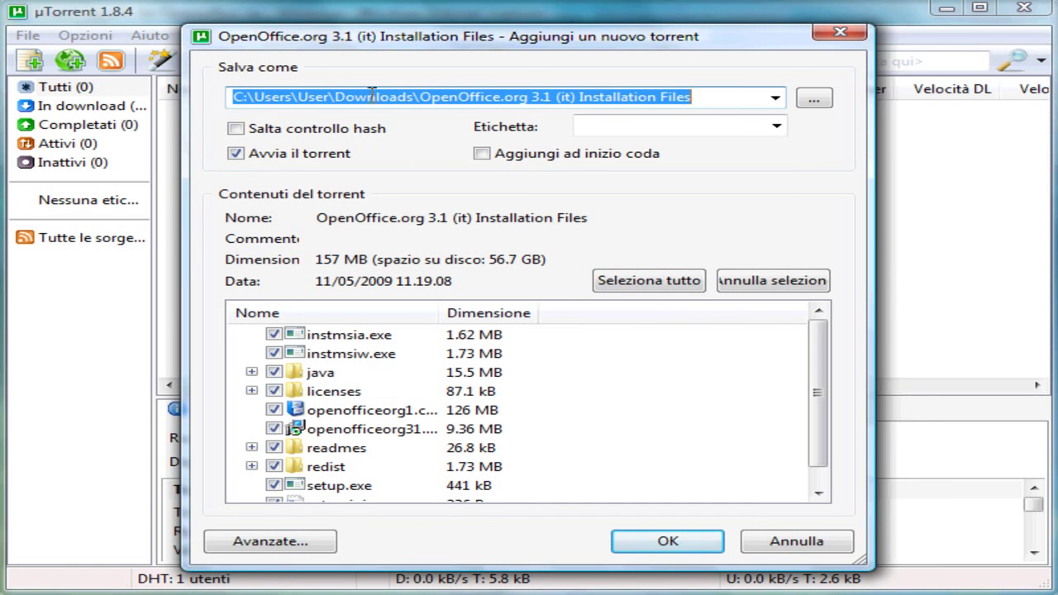
- Change the save location of the OpenOffice.org 3.1 (it) torrent from the Downloads folder to the Desktop
left_click_drag(338, 96, 419, 93)
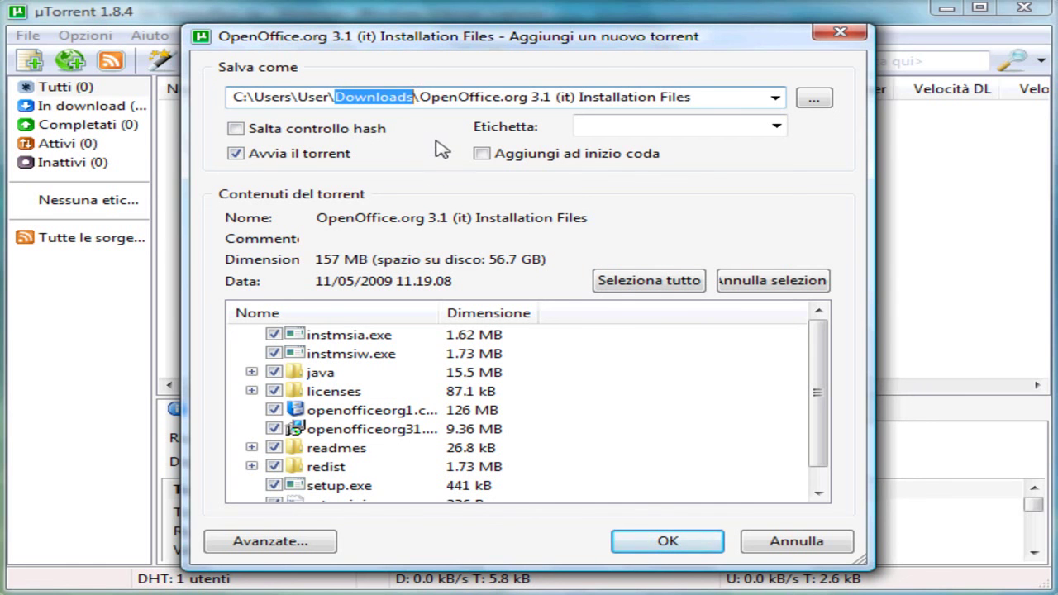
left_click(815, 103)
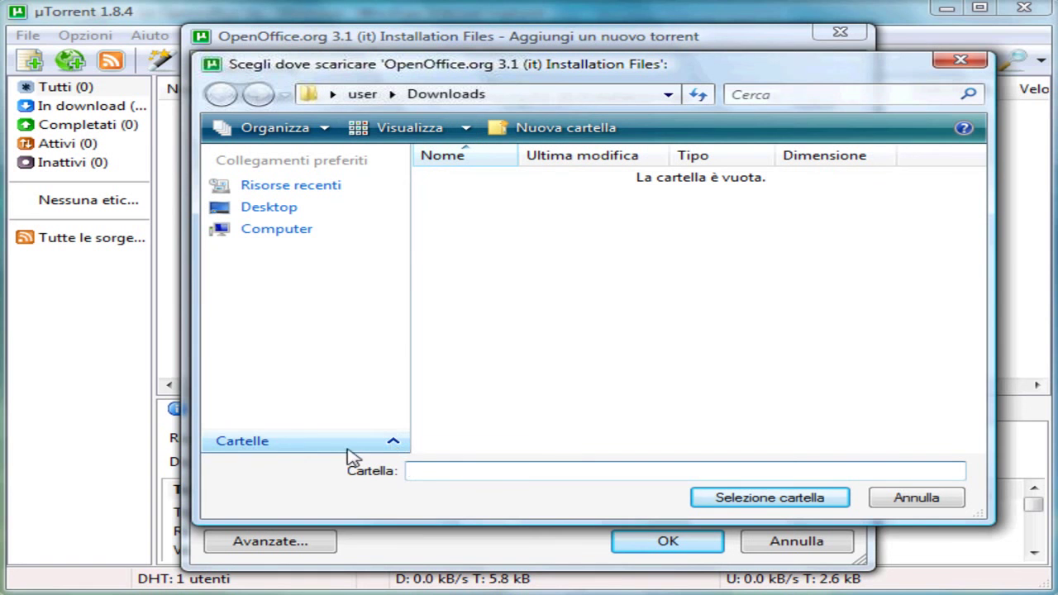
left_click(395, 446)
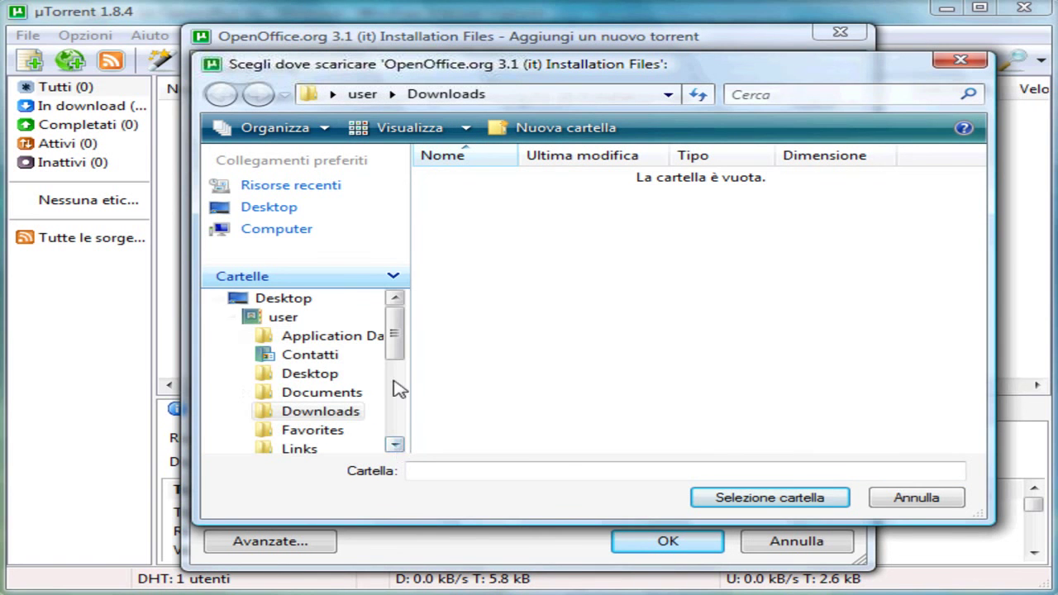
left_click(290, 301)
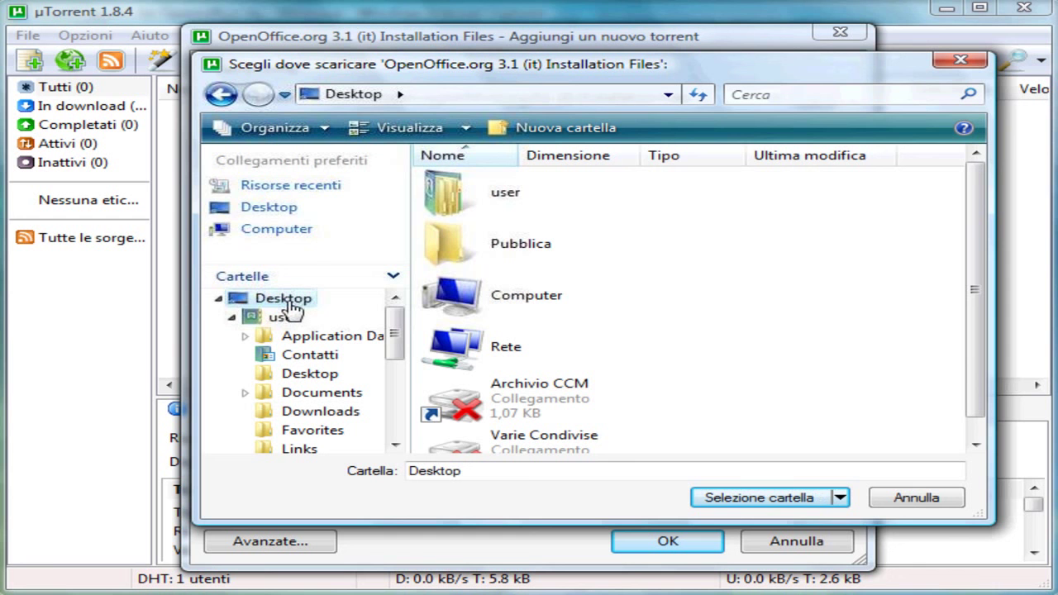
left_click(748, 500)
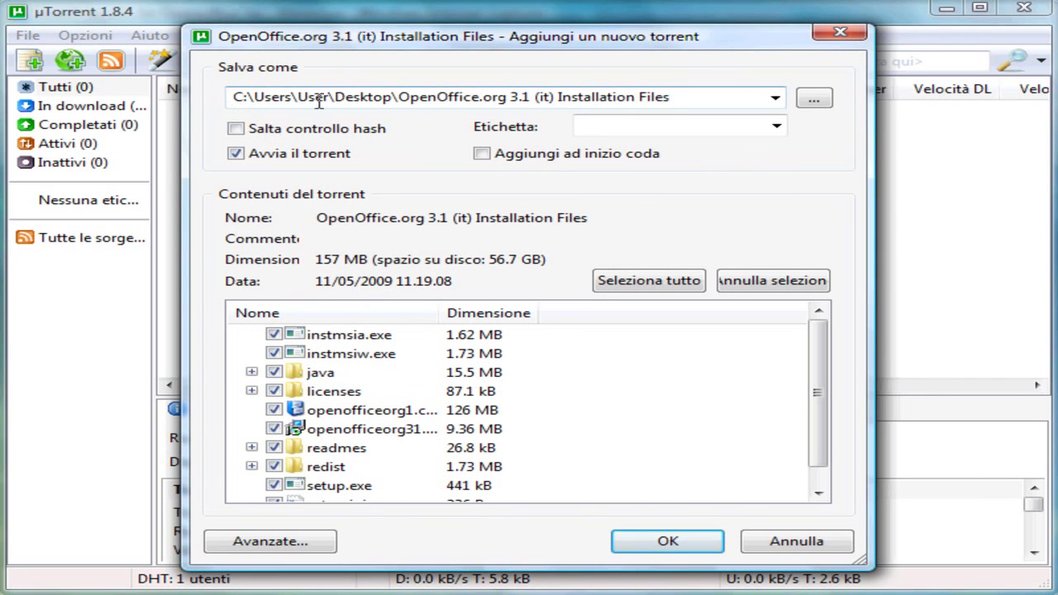
- Review the Desktop save path and the torrent's file list, and start the OpenOffice.org 3.1 download with all files selected
triple_click(360, 96)
left_click(371, 97)
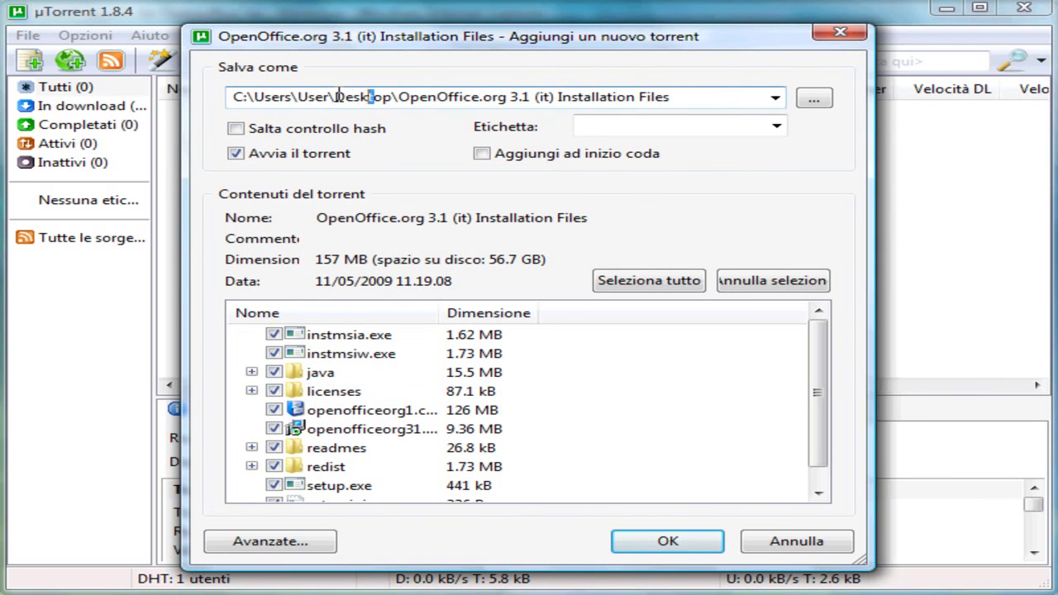
left_click_drag(336, 97, 385, 100)
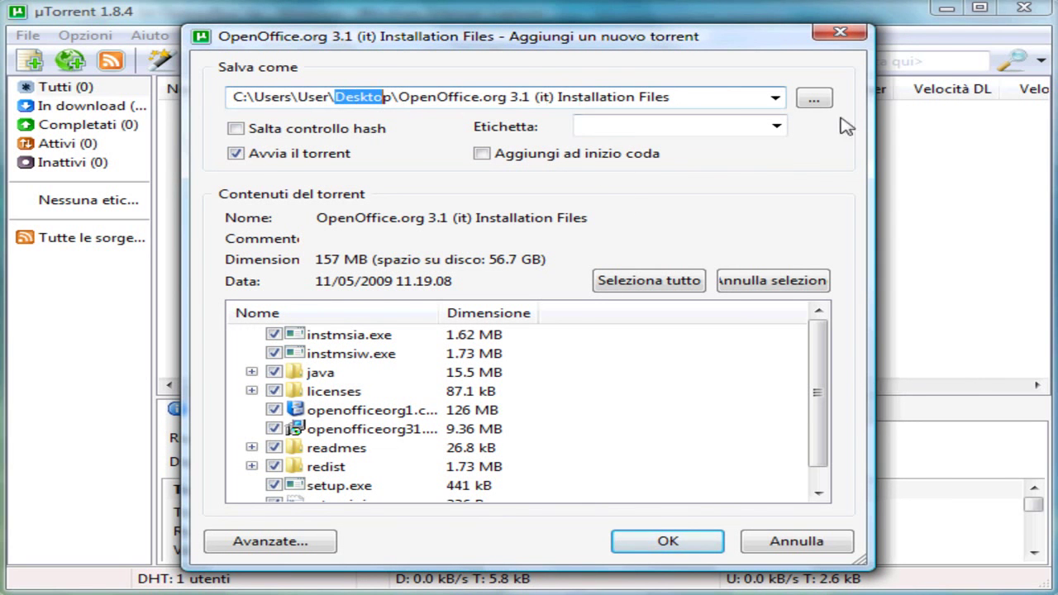
left_click(400, 97)
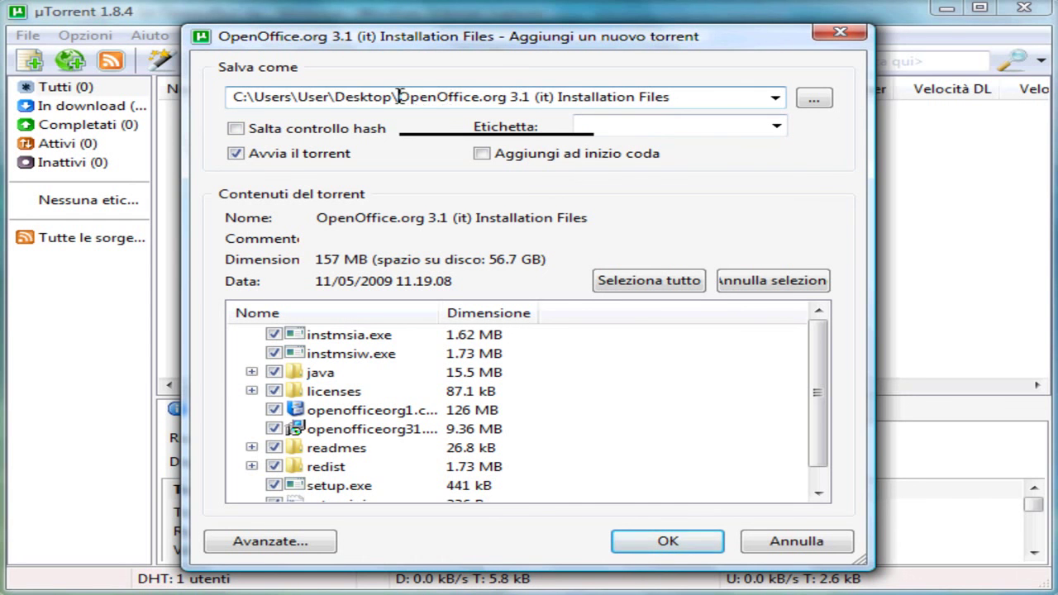
left_click_drag(398, 97, 664, 101)
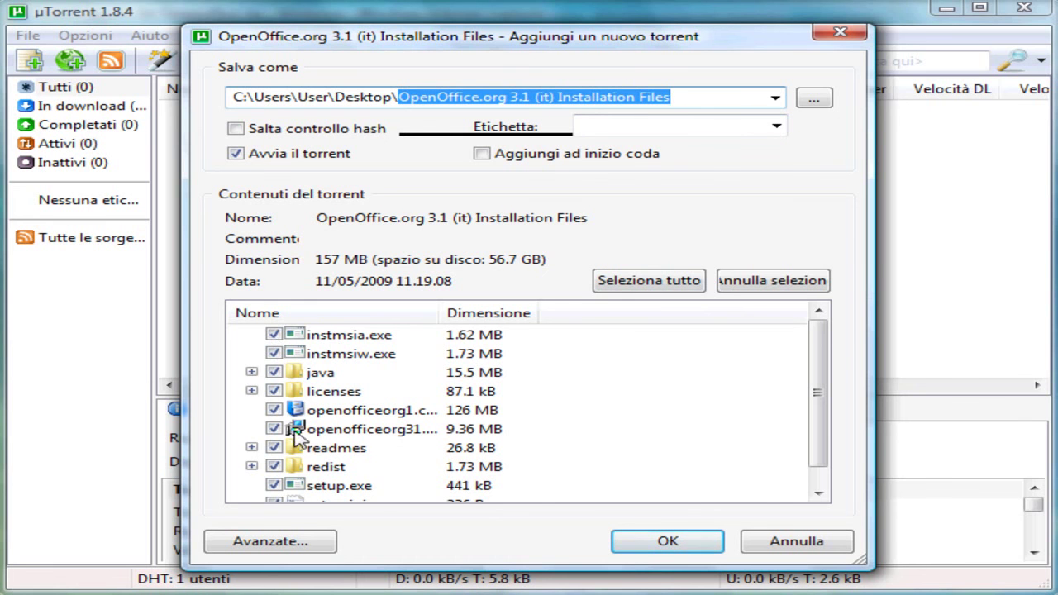
left_click_drag(826, 372, 837, 430)
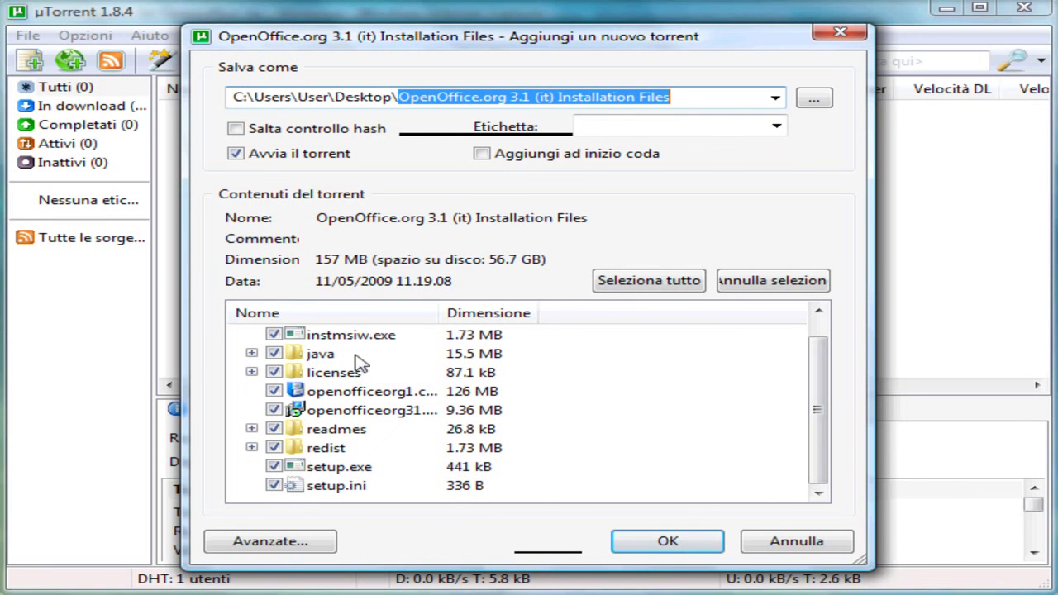
left_click_drag(822, 433, 803, 355)
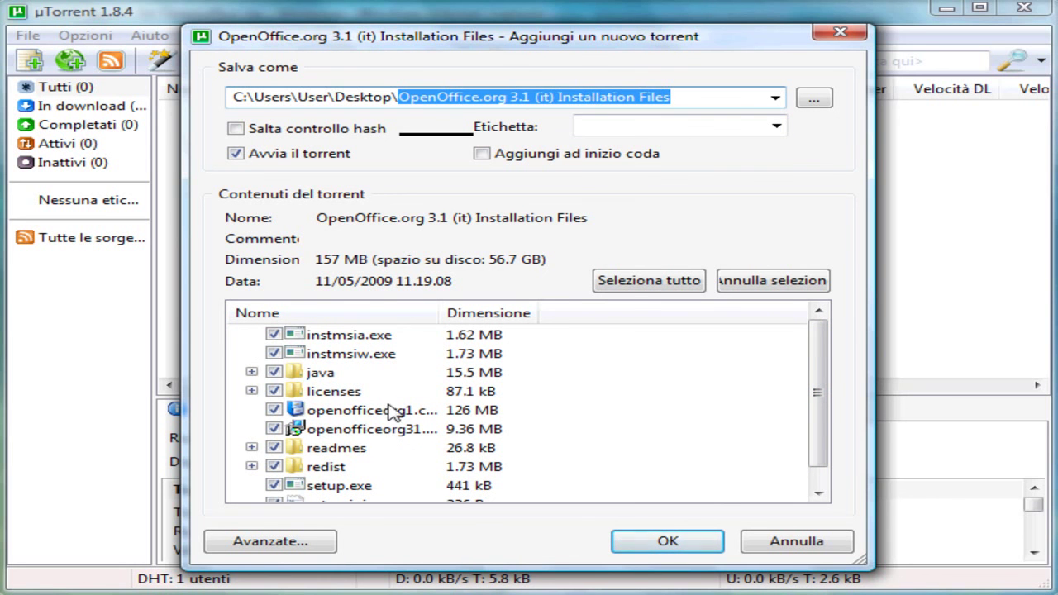
left_click(669, 542)
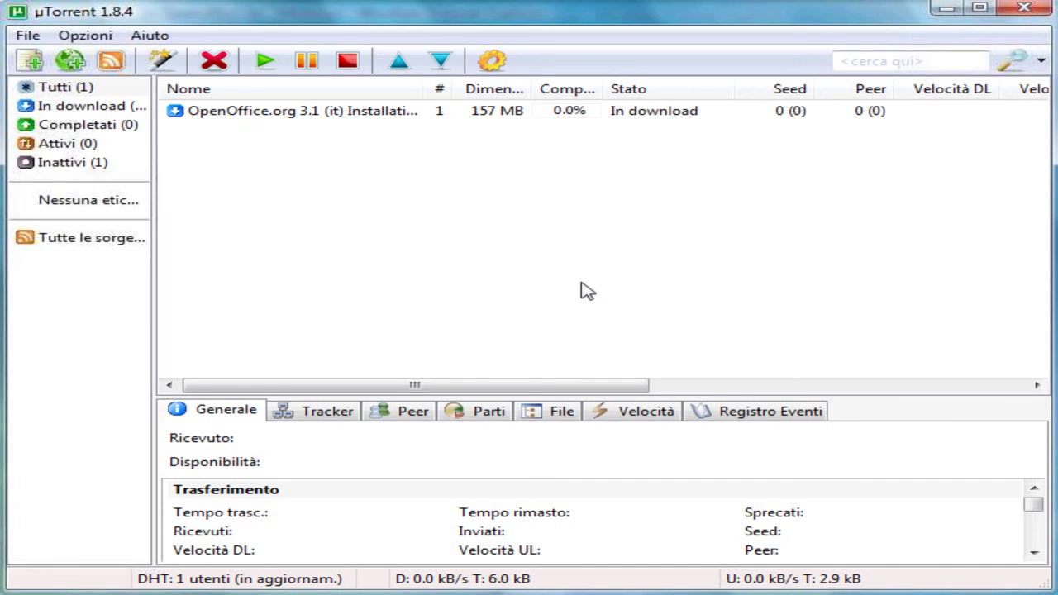
- Put µTorrent aside and return to the Mininova home page in Internet Explorer
left_click(345, 60)
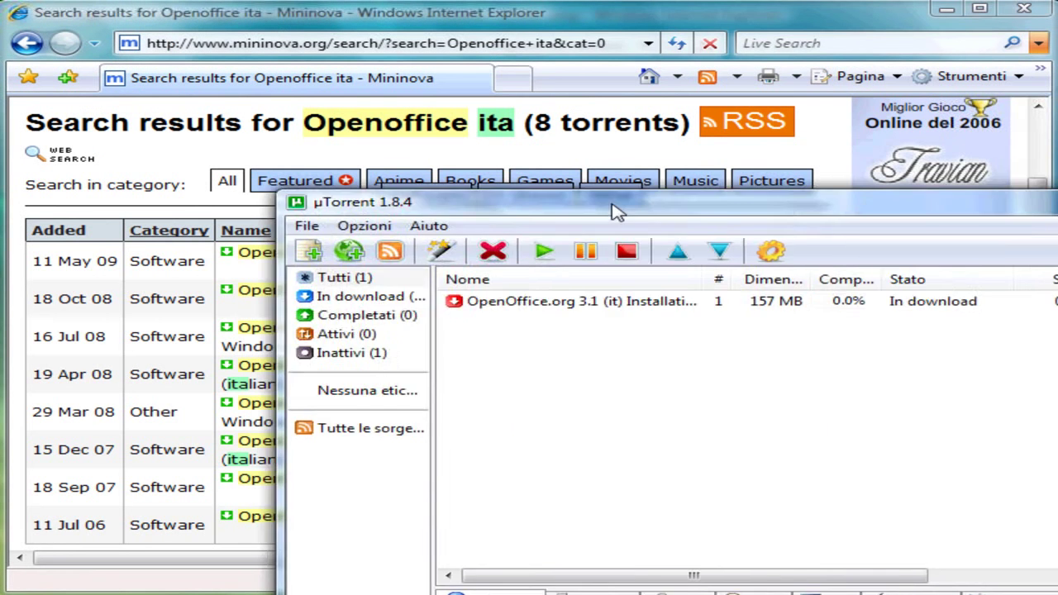
left_click(947, 8)
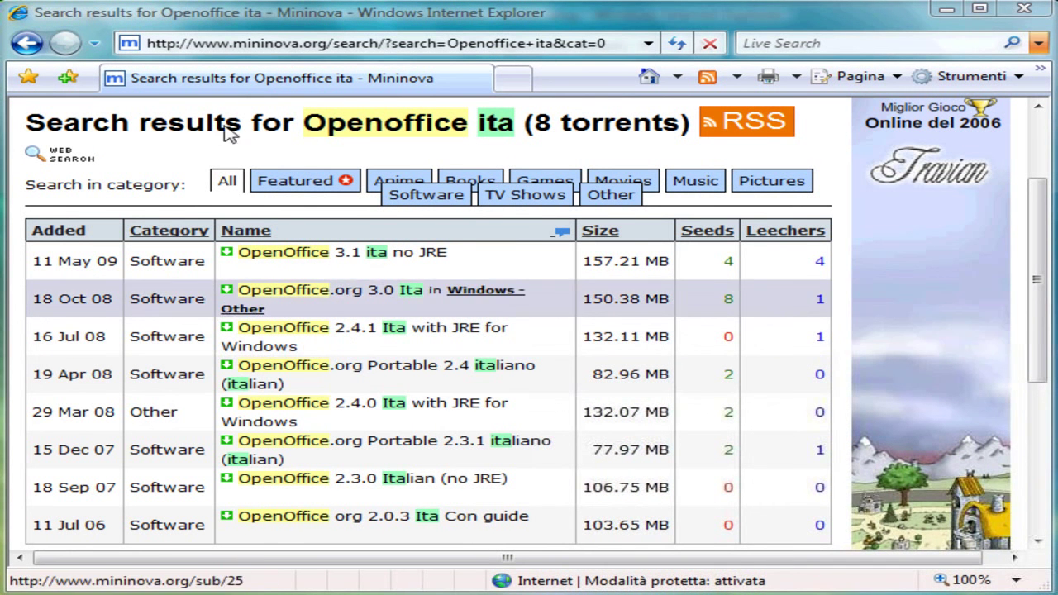
left_click(27, 45)
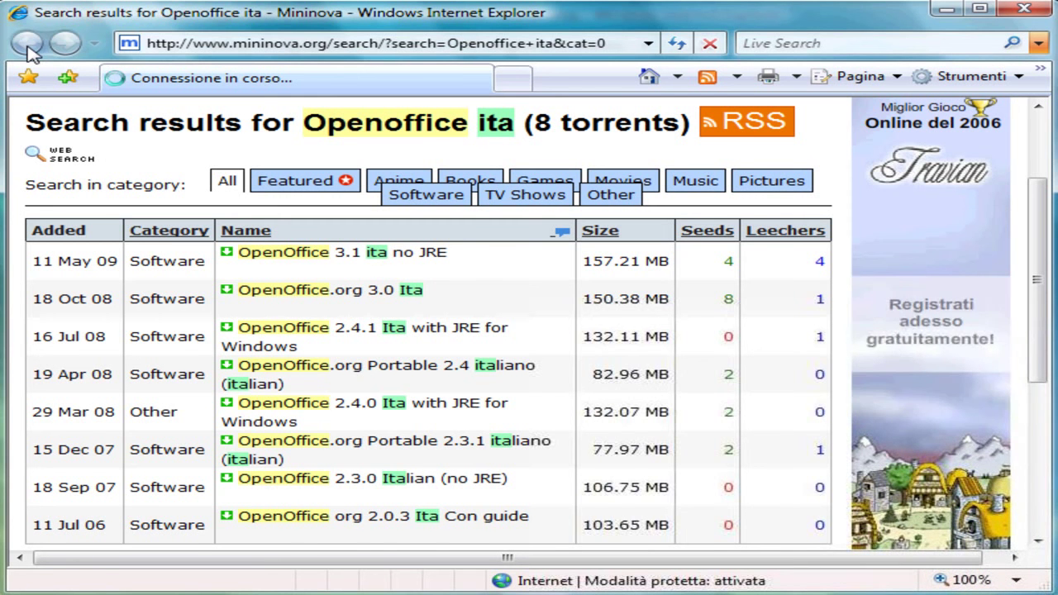
left_click(27, 45)
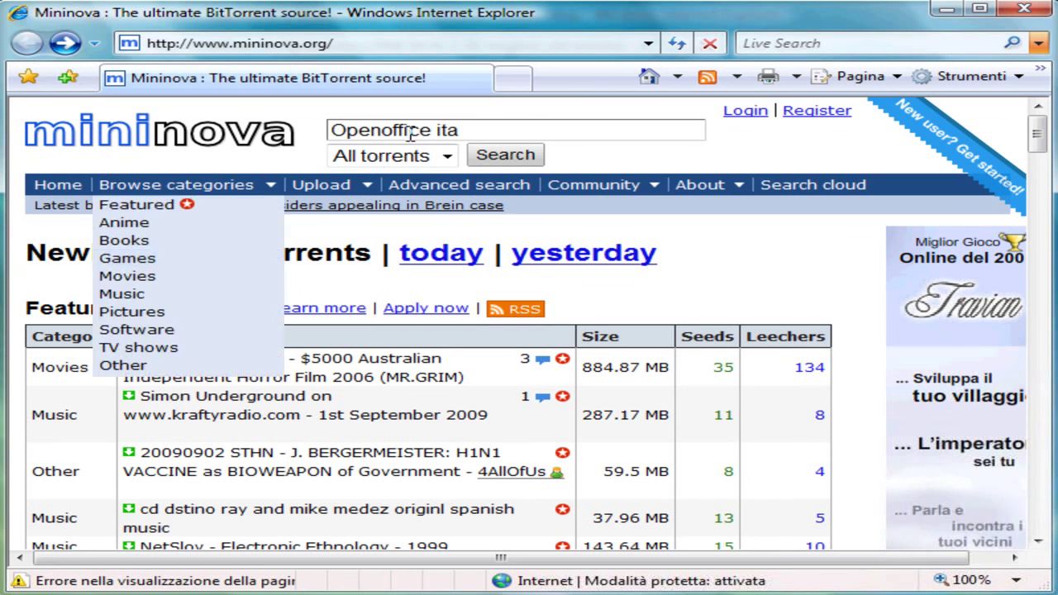
- Replace the previous search term and search all torrents on Mininova for "alberto sordi"
left_click_drag(473, 129, 334, 130)
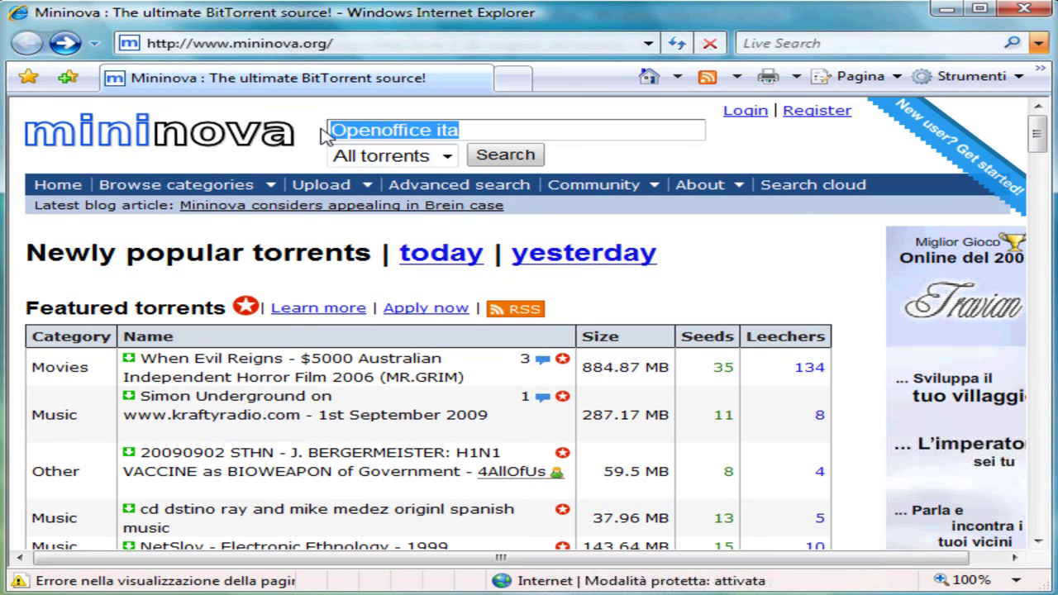
key("BackSpace")
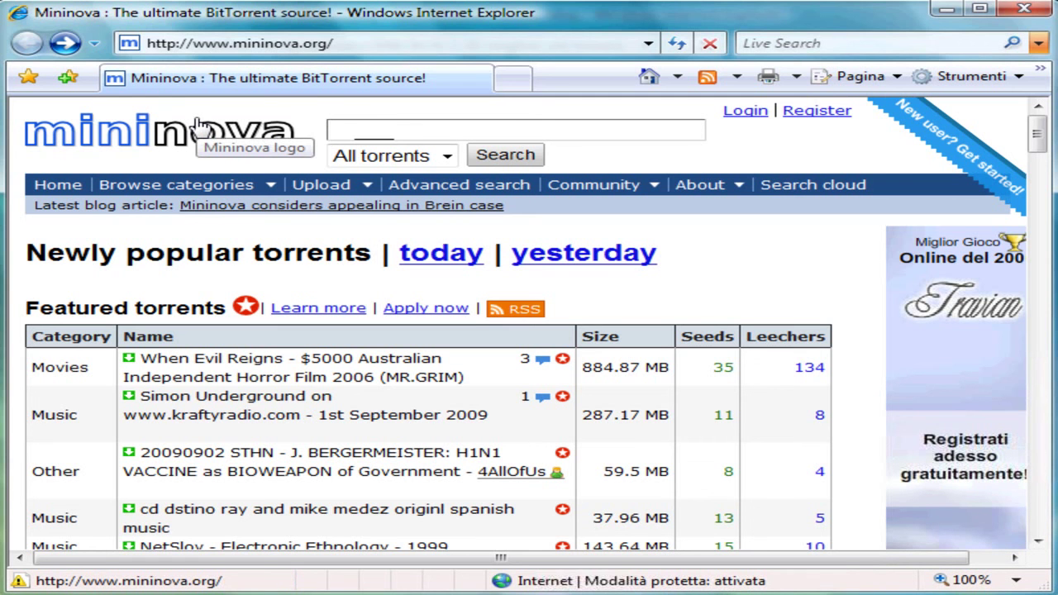
type("alberto sor")
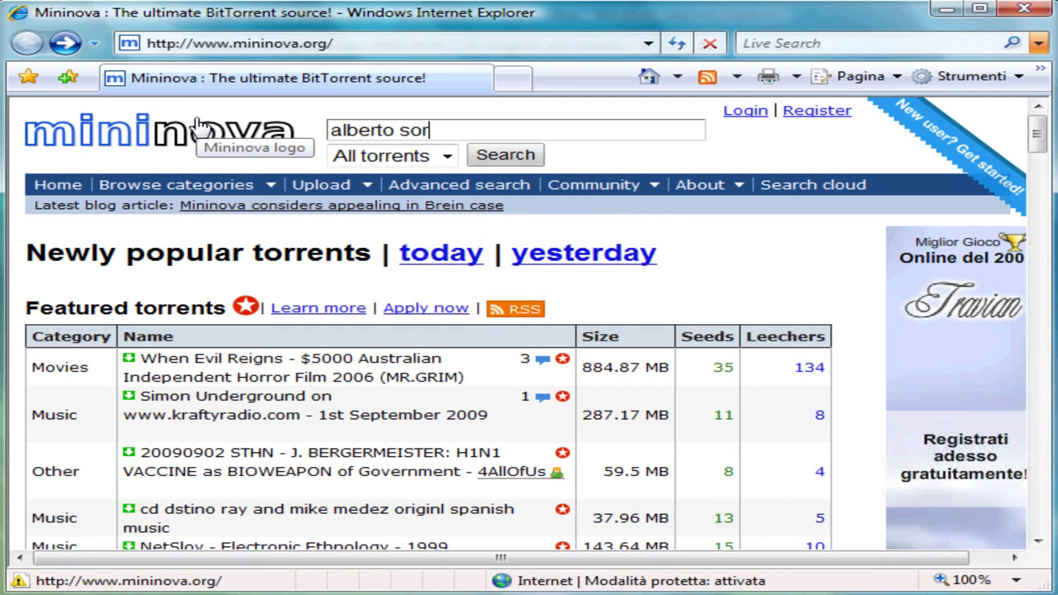
type("di")
key("Return")
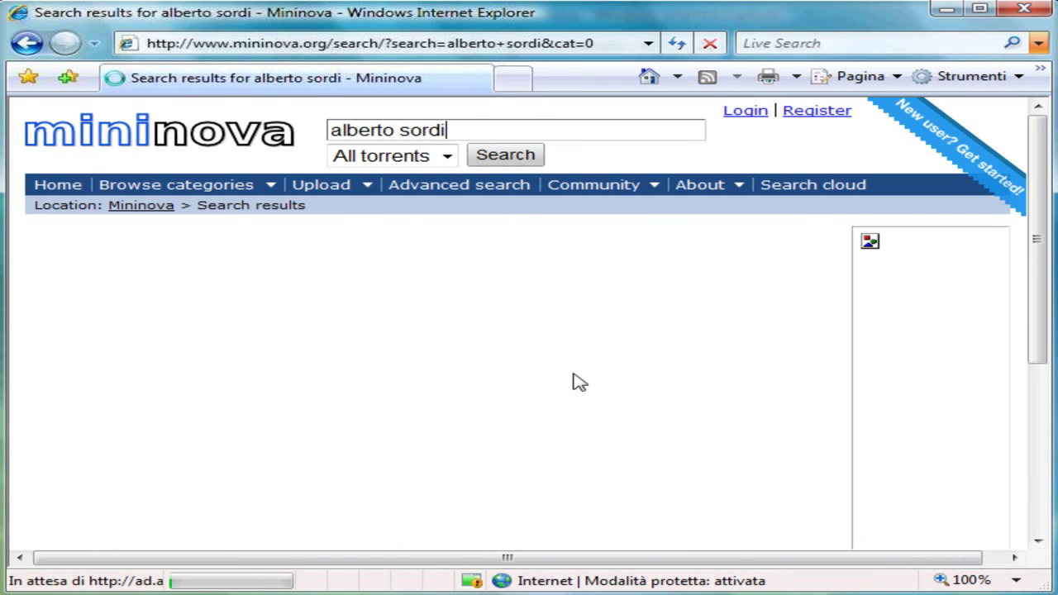
- Download the Il Malato Immaginario torrent from the results and open it directly in µTorrent, allowing the program to run
scroll(532, 401, "down", 2)
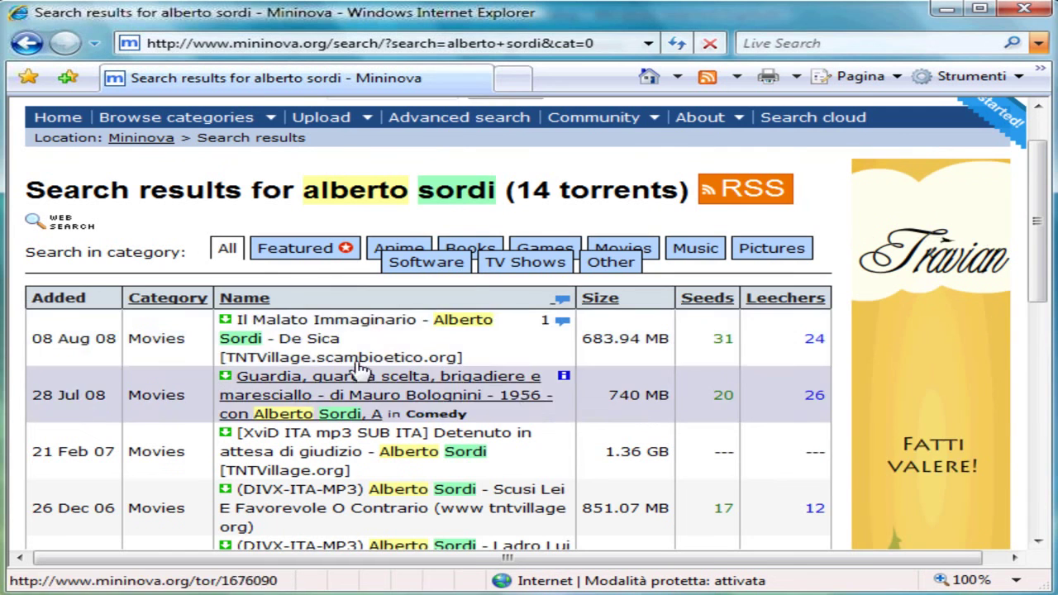
scroll(326, 392, "down", 2)
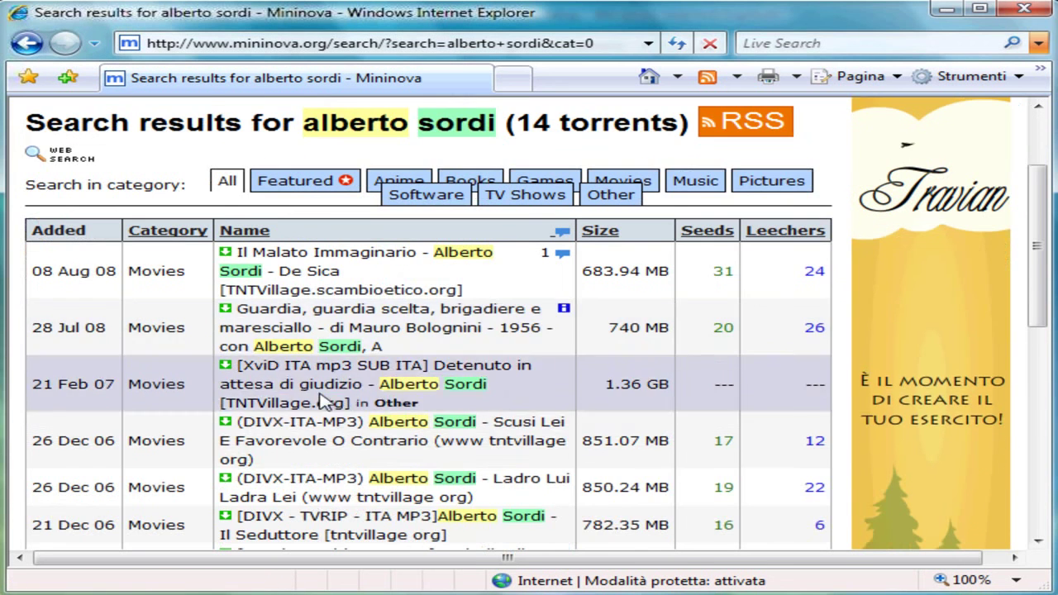
scroll(326, 444, "down", 2)
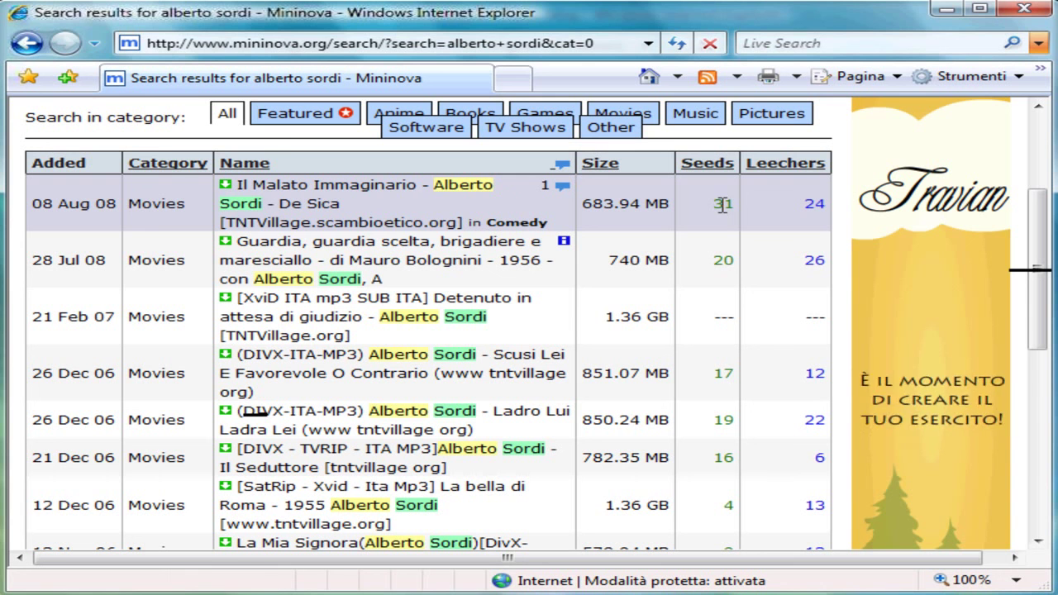
left_click(226, 185)
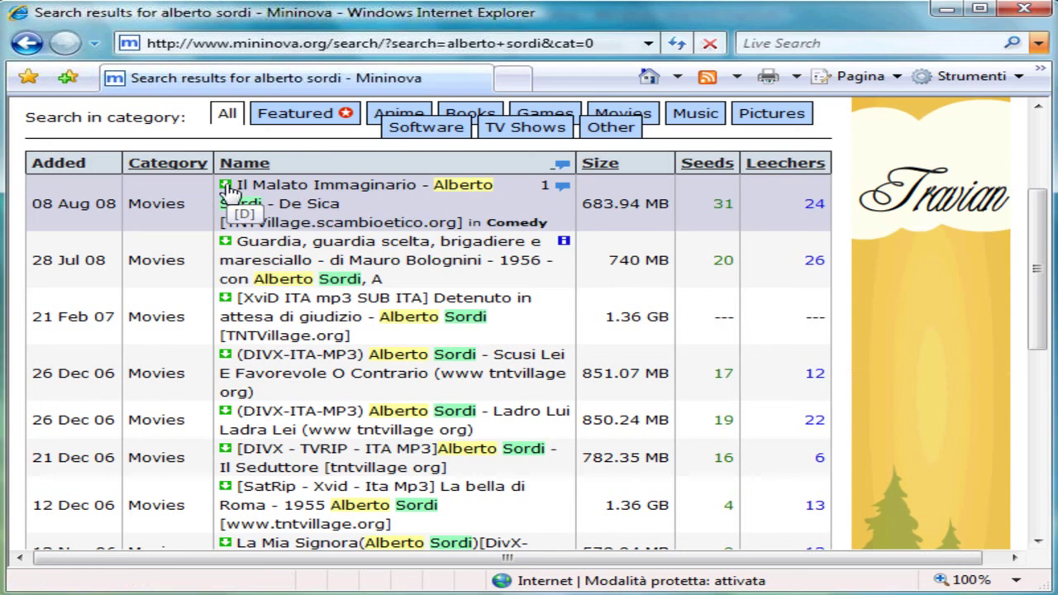
left_click(506, 203)
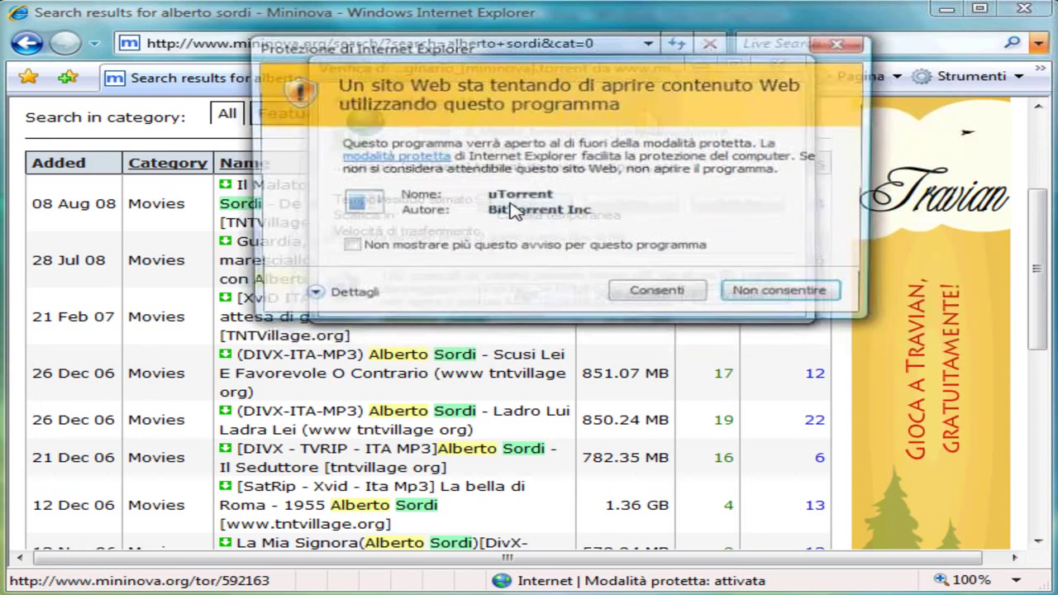
left_click(654, 297)
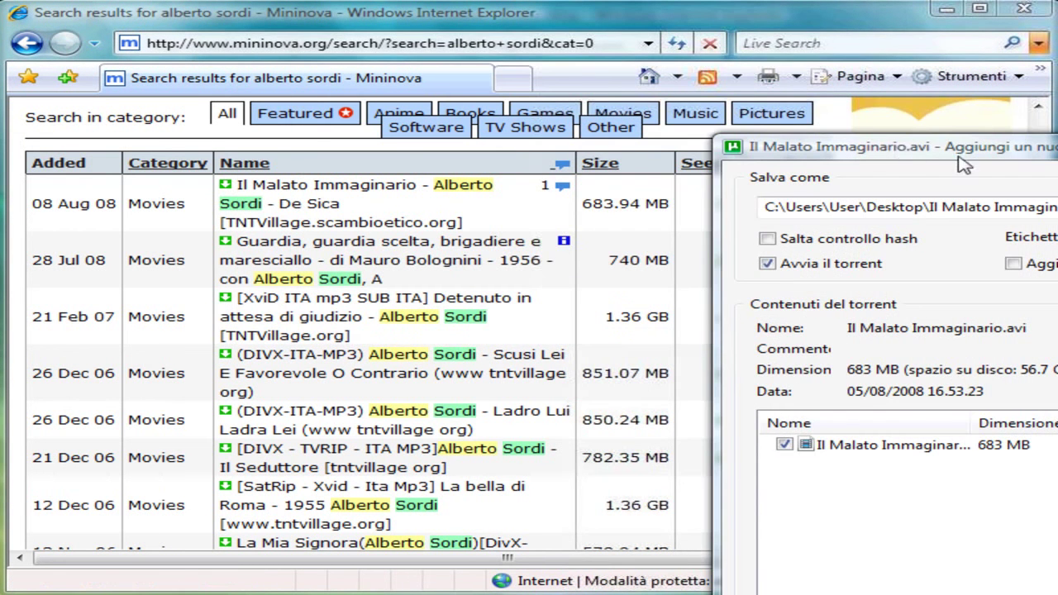
- Check that Il Malato Immaginario.avi is saved to the Desktop and start its download
left_click_drag(960, 157, 452, 52)
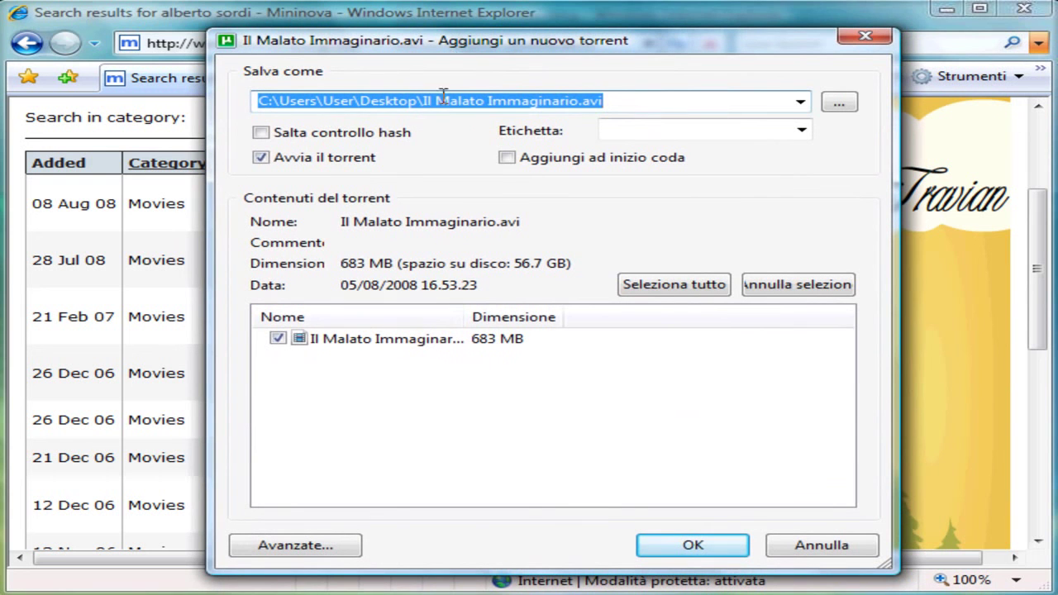
left_click(407, 101)
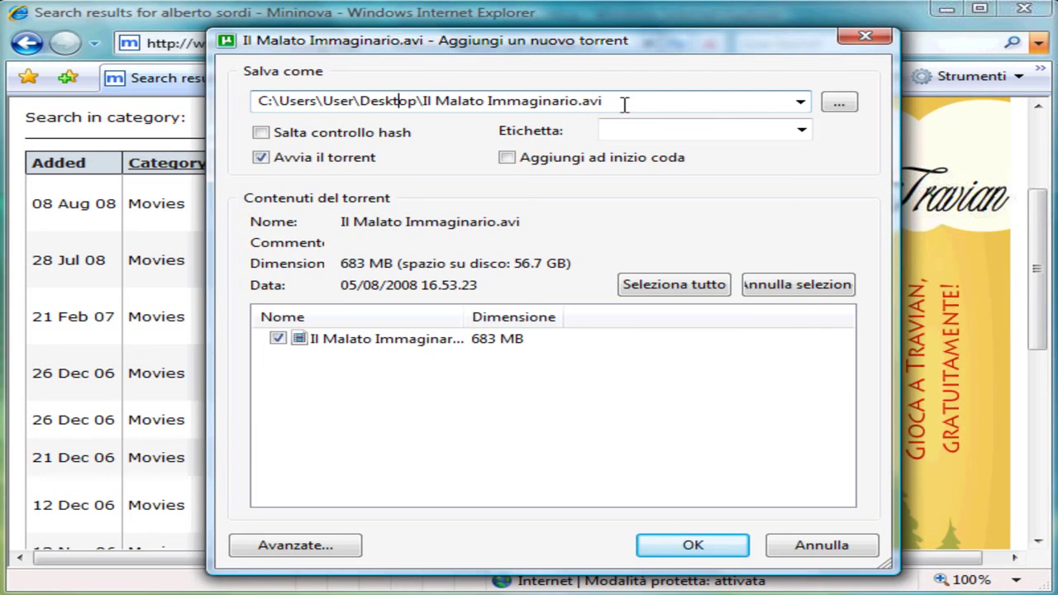
left_click(693, 545)
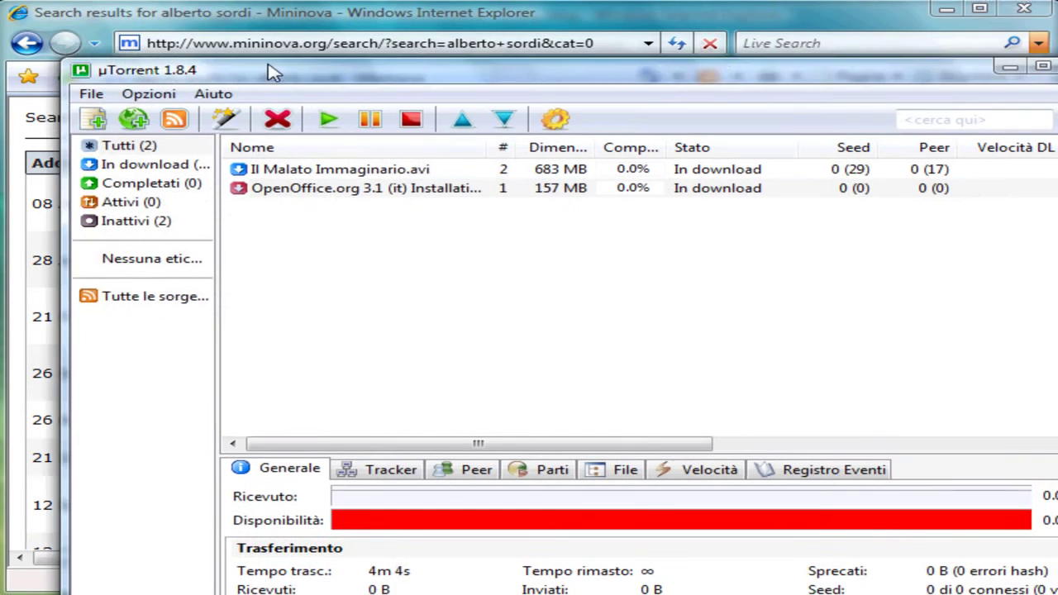
- Compare the seeds, peers and download speed of the OpenOffice.org and Il Malato Immaginario torrents in the transfer list
left_click_drag(272, 71, 213, 19)
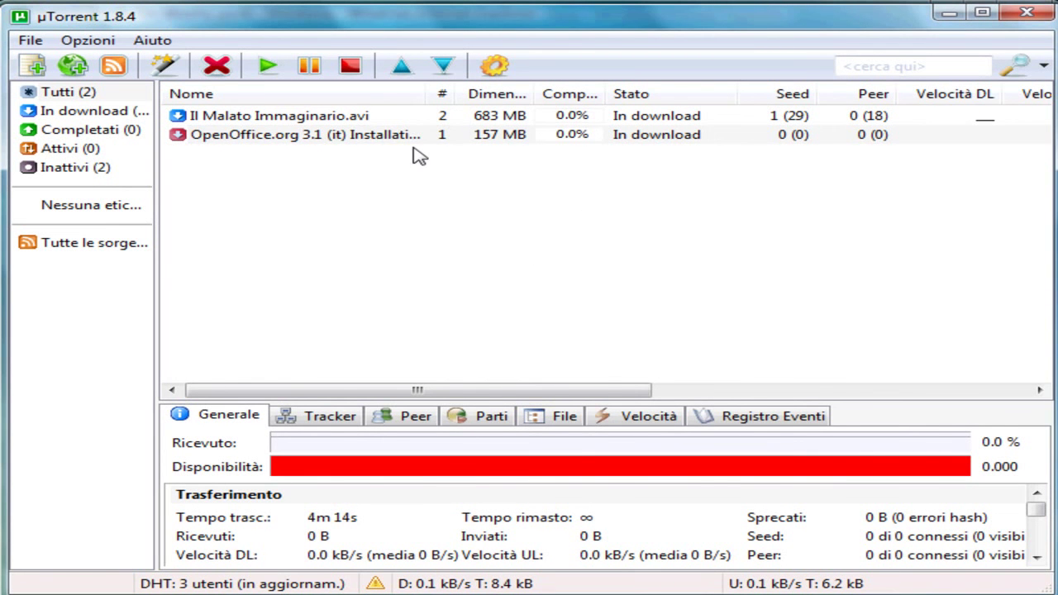
left_click(385, 134)
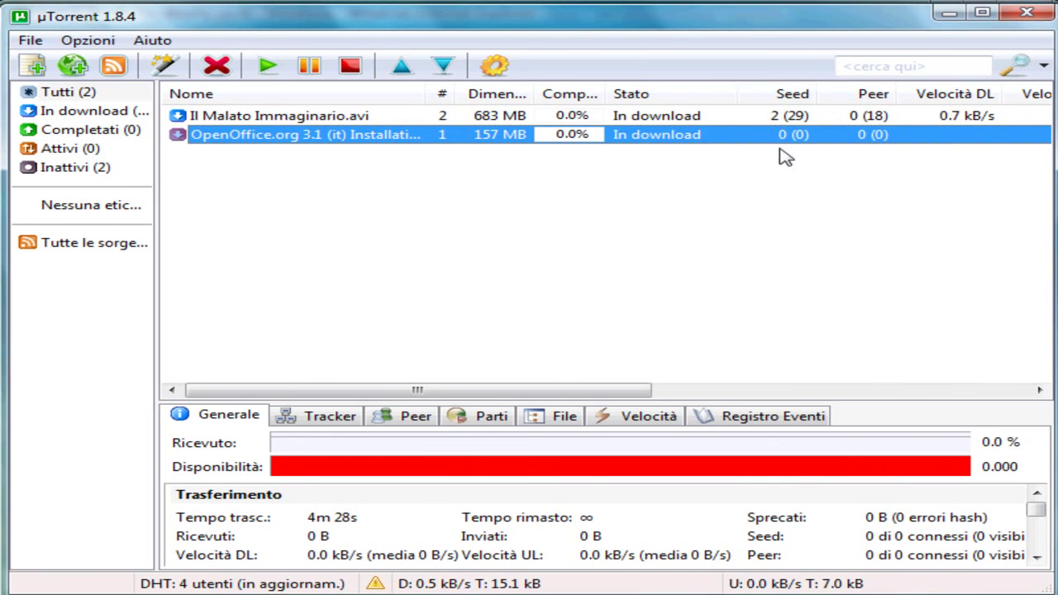
left_click(306, 122)
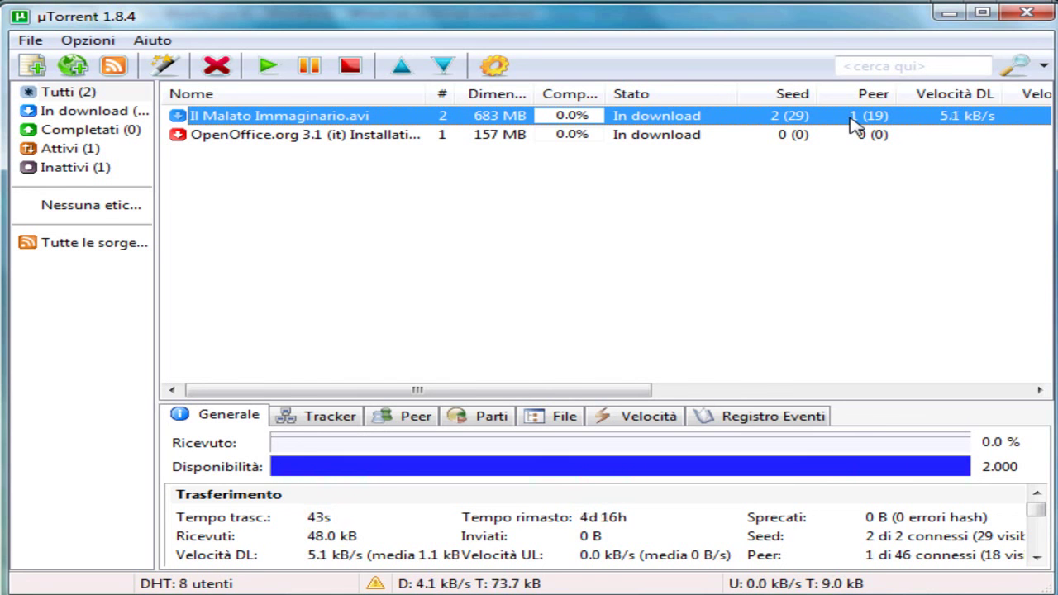
- Remove the Il Malato Immaginario.avi torrent from the transfer list and confirm the removal
right_click(334, 120)
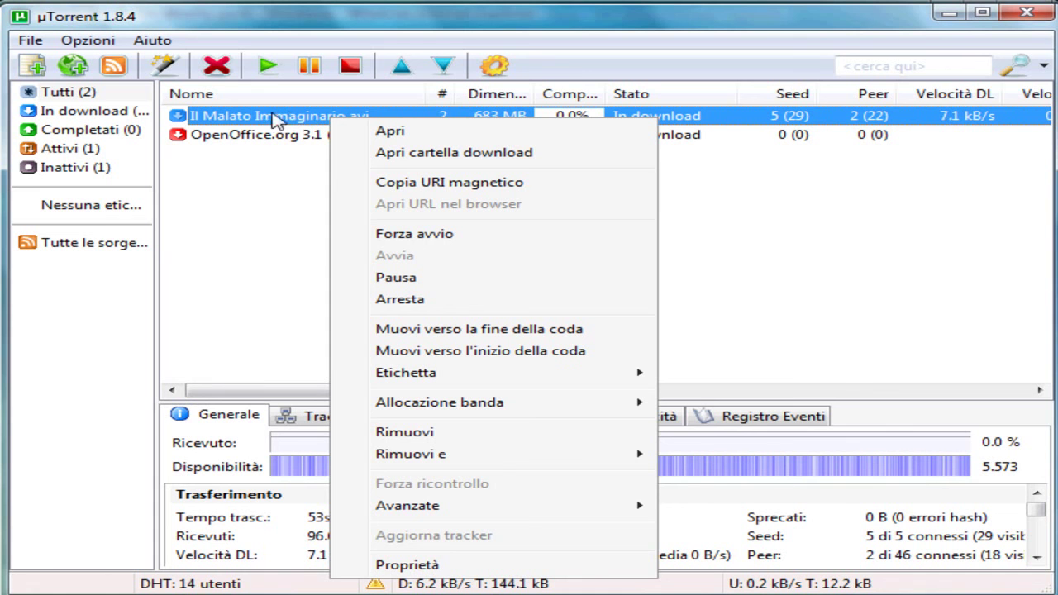
left_click(413, 439)
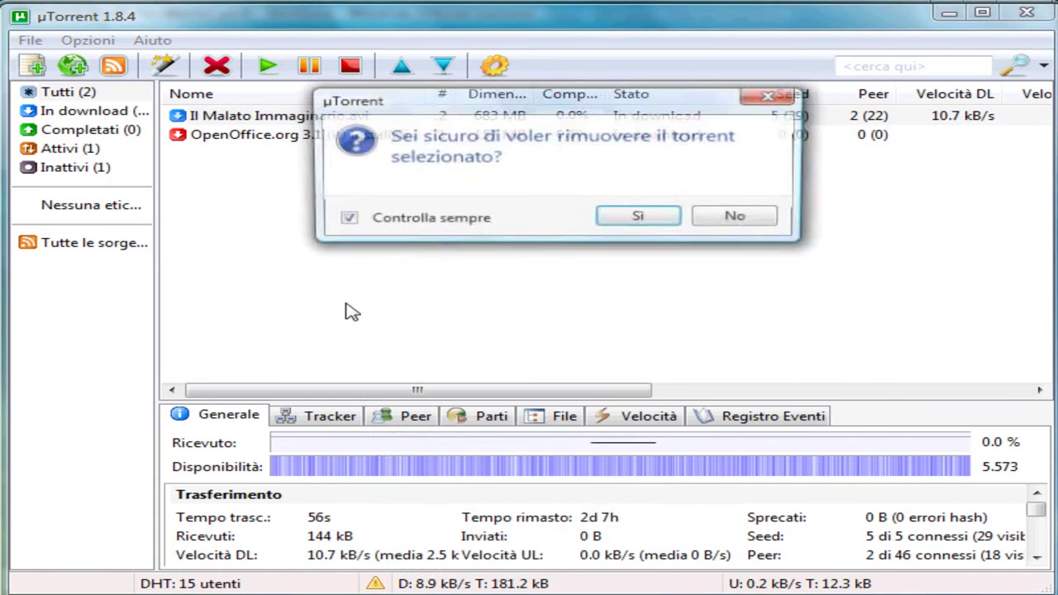
left_click(635, 221)
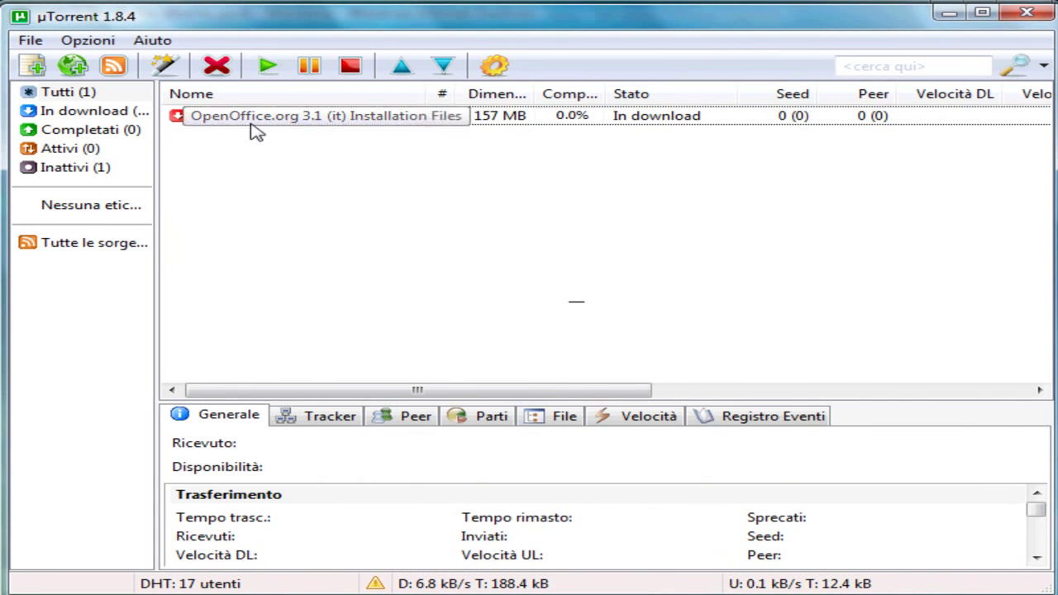